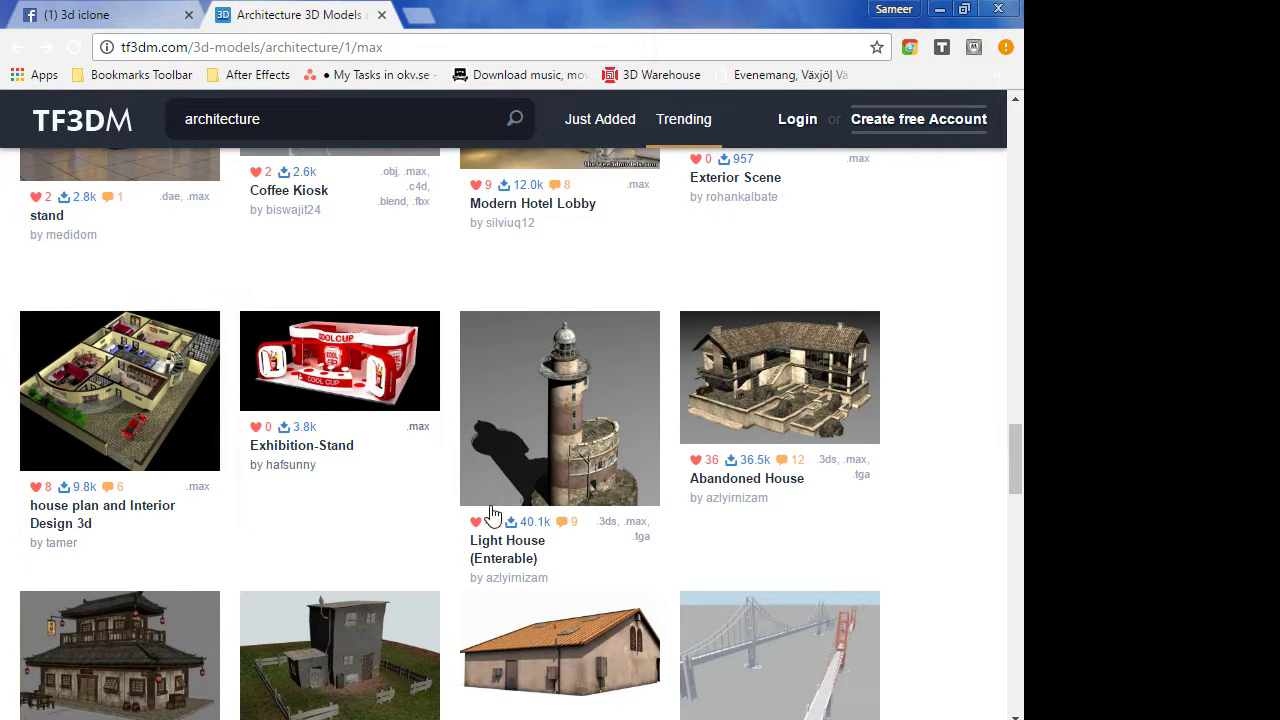
Open the Light House (Enterable) model page and request its download, offered in .3ds, .max and .tga formats
click(560, 420)
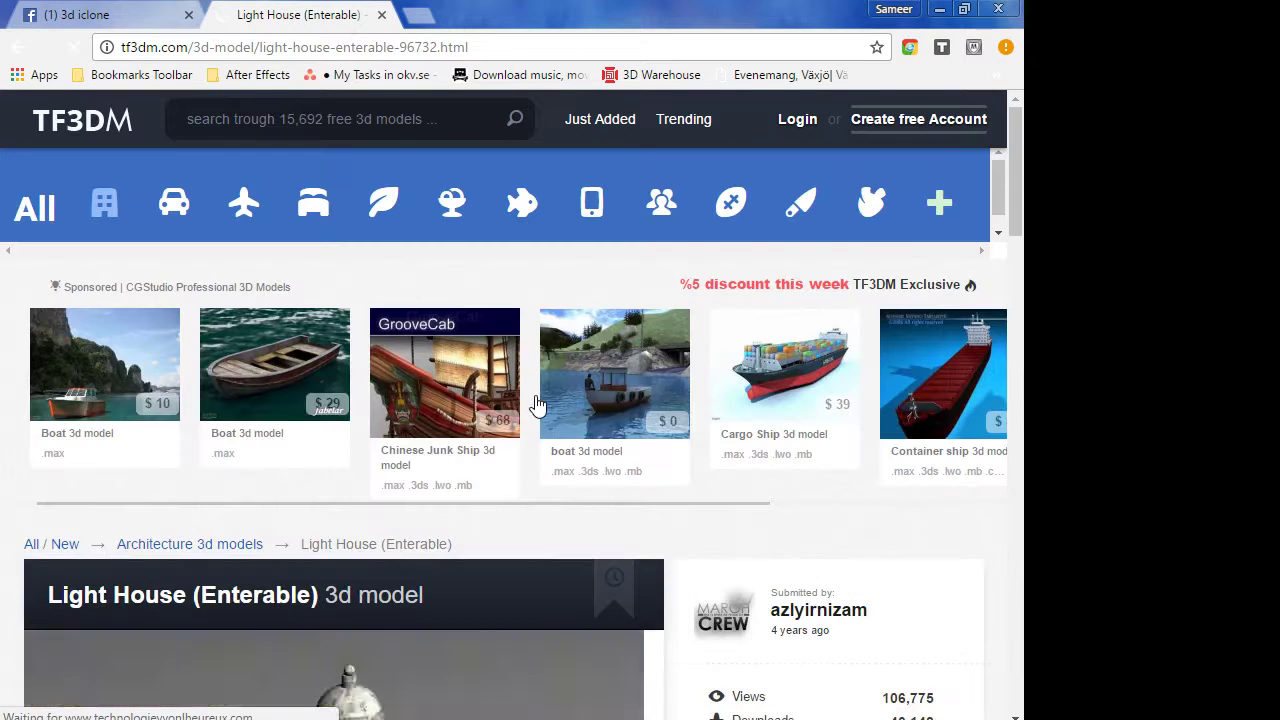
scroll(524, 394, down, 3)
scroll(524, 390, down, 6)
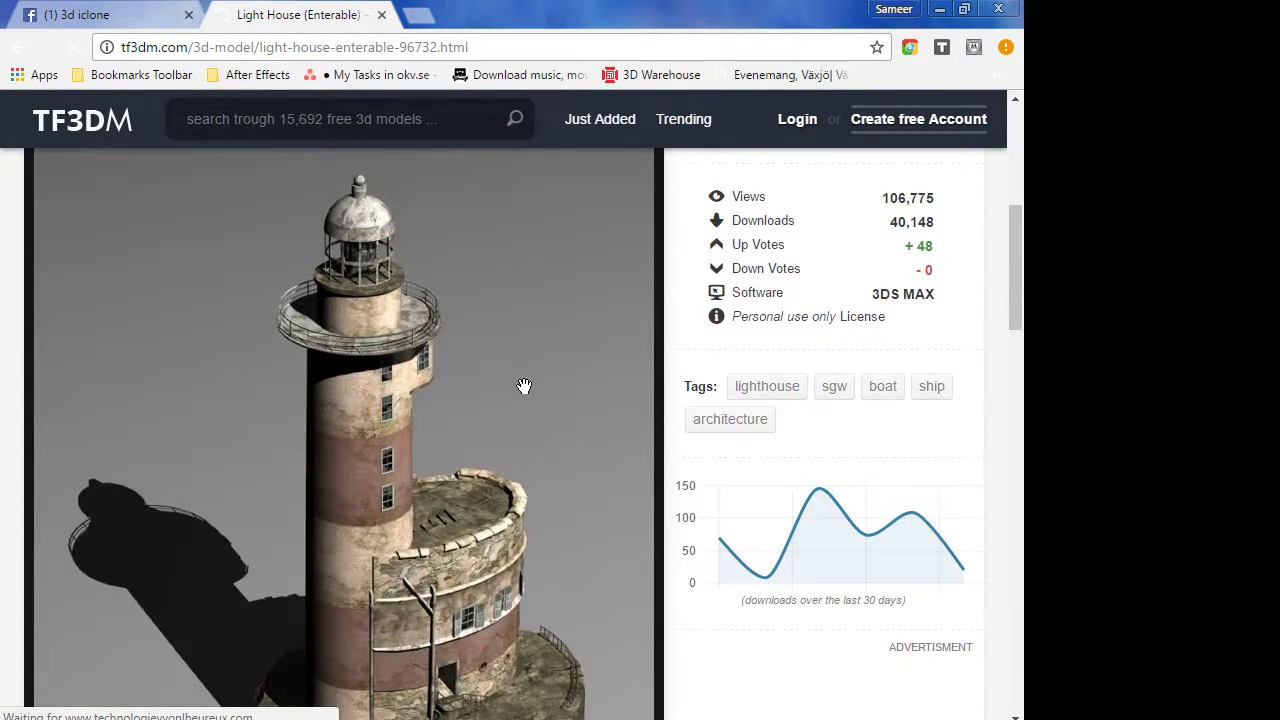
scroll(524, 390, down, 5)
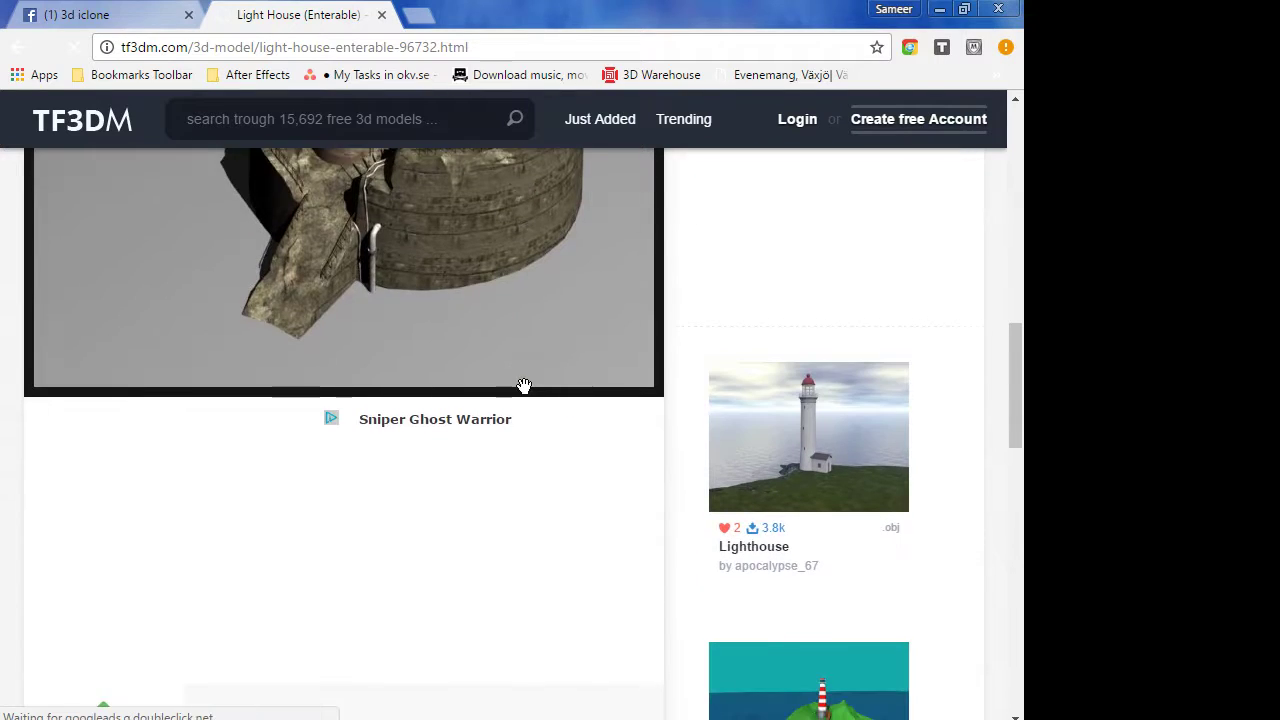
scroll(524, 394, down, 2)
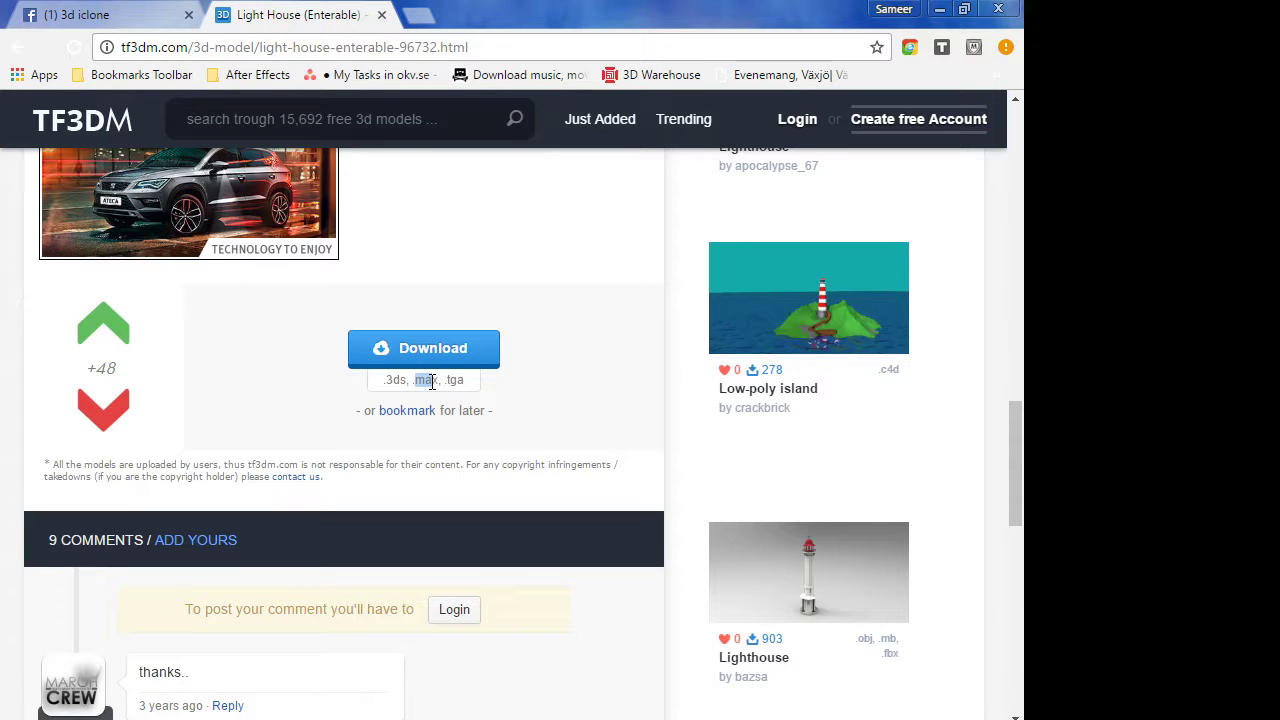
click(430, 360)
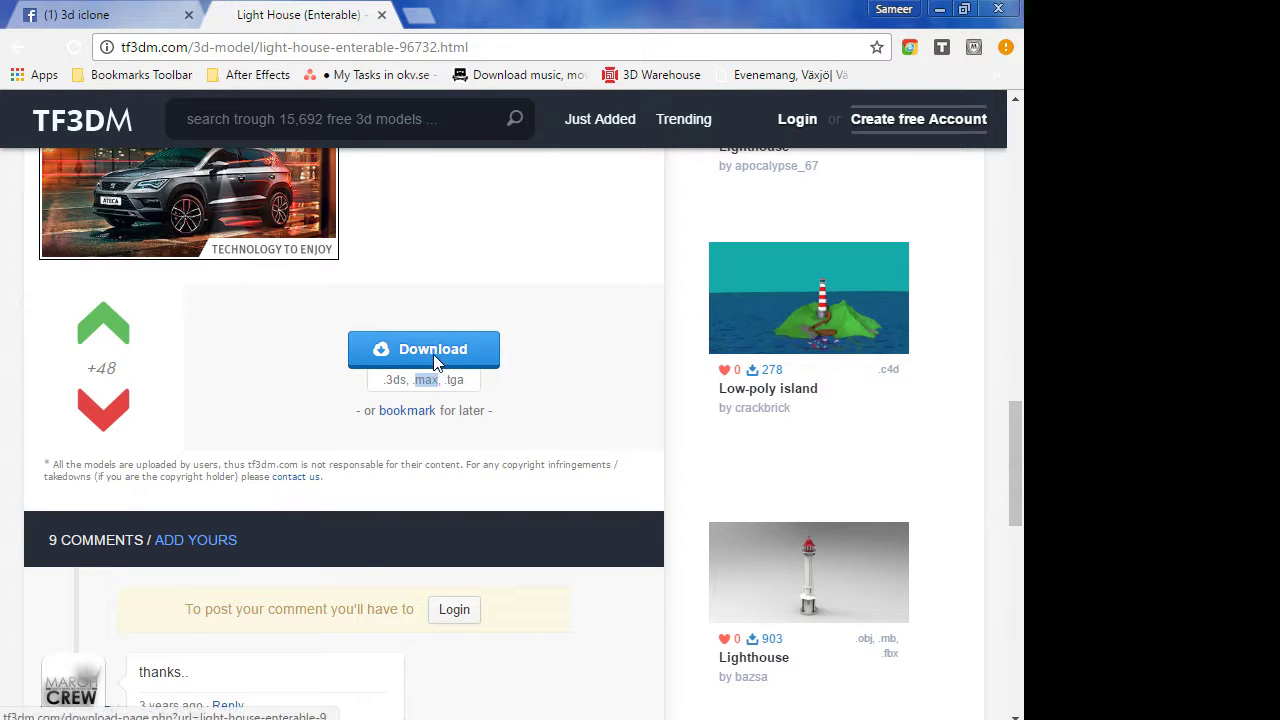
Save the Light House (Enterable) .7z archive in the Test folder on the desktop
scroll(433, 363, up, 3)
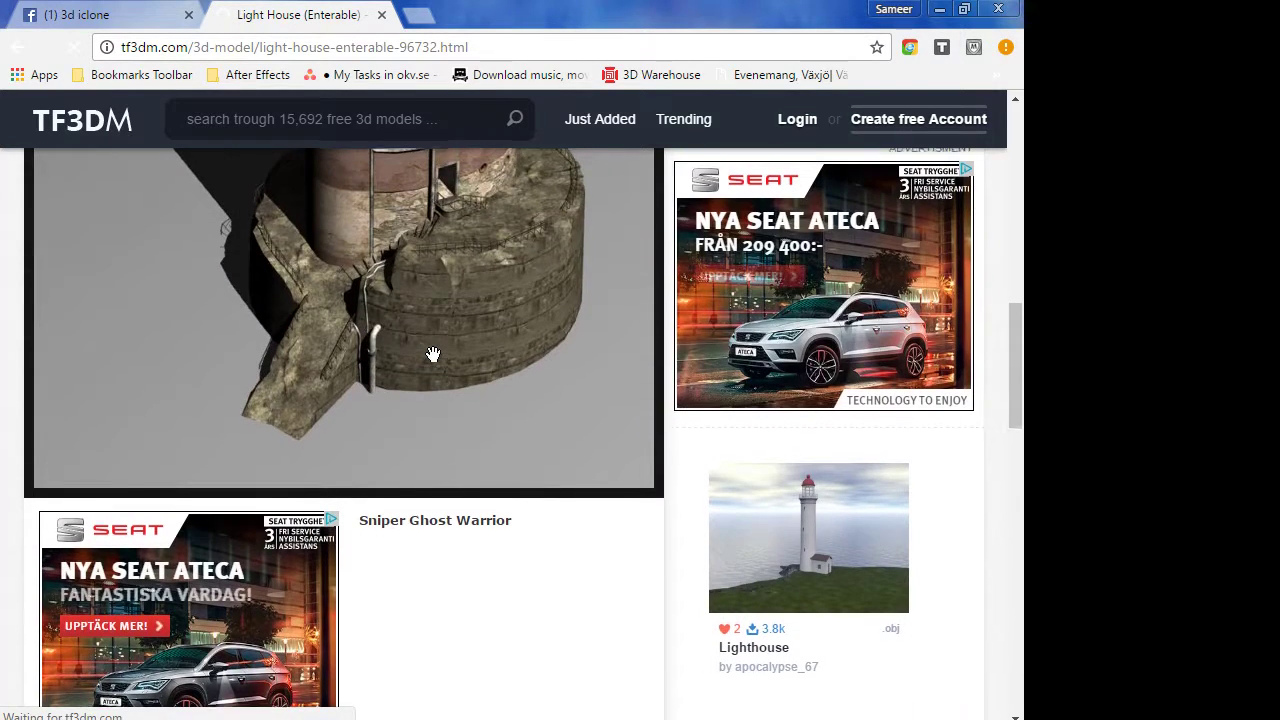
scroll(432, 354, up, 3)
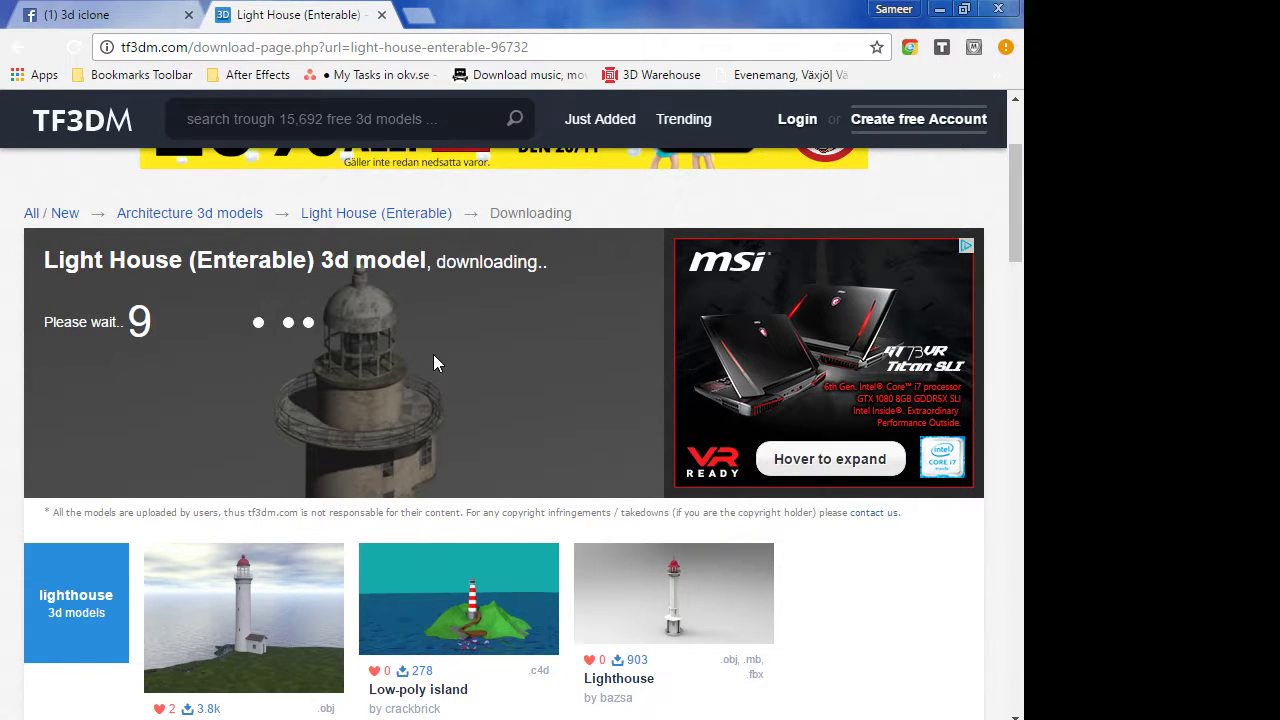
scroll(434, 356, down, 3)
scroll(434, 363, up, 3)
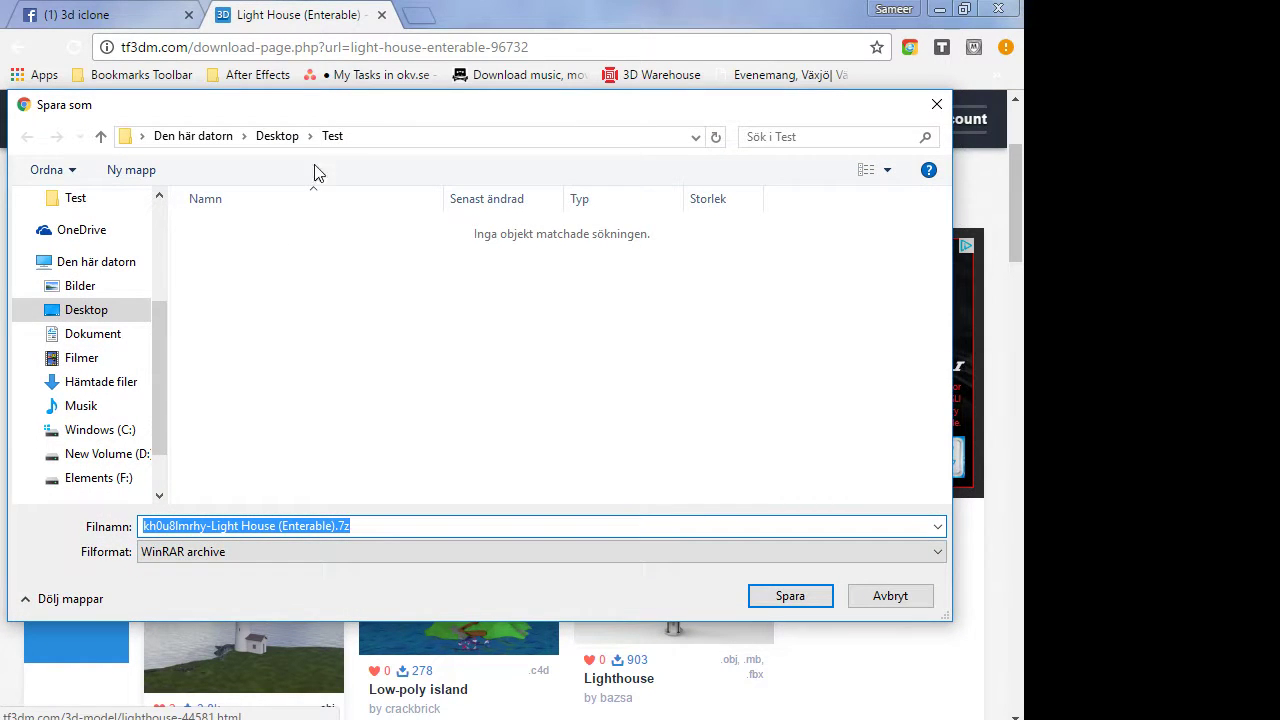
click(789, 604)
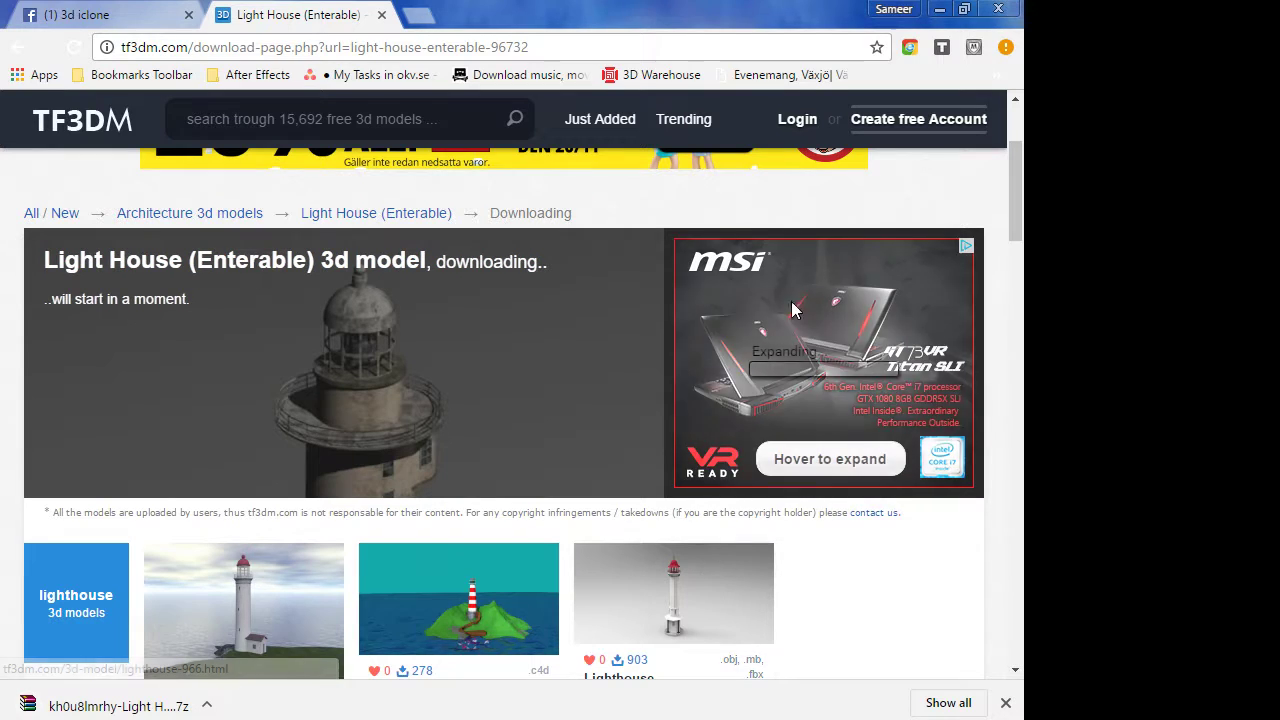
Open the desktop's Test folder in the file explorer and extract the Light House archive directly into it
click(940, 10)
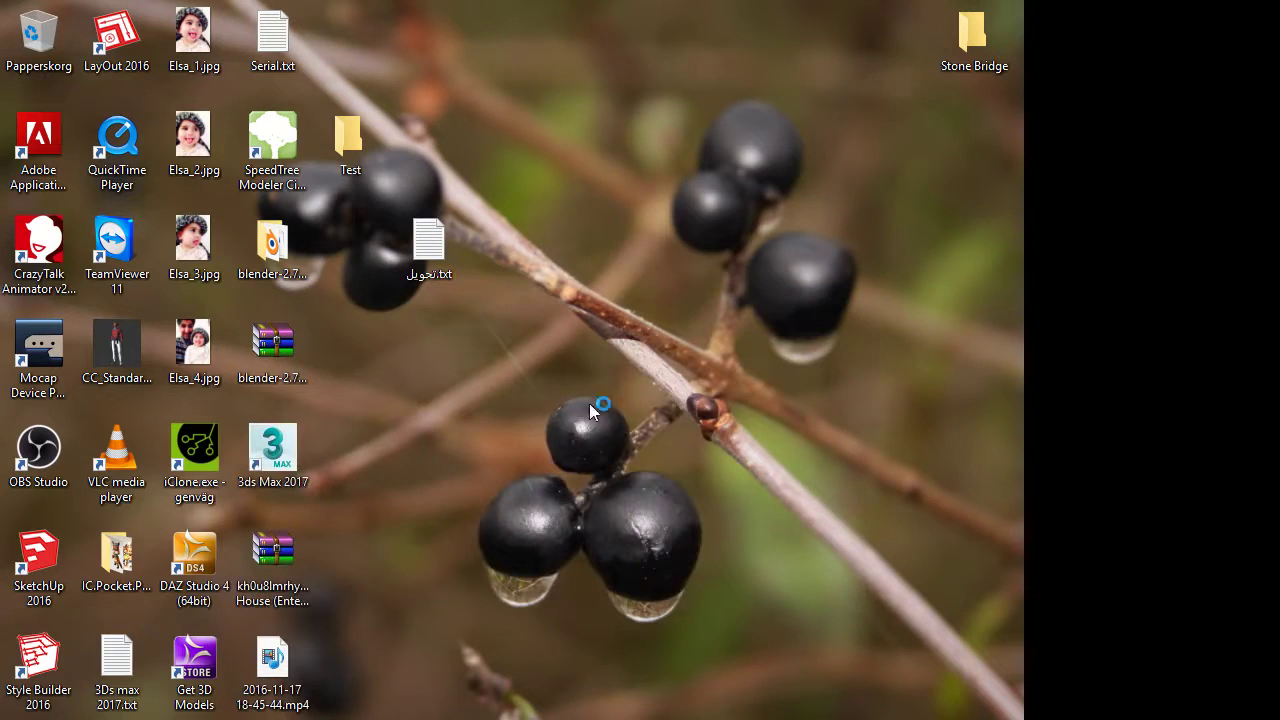
double_click(350, 133)
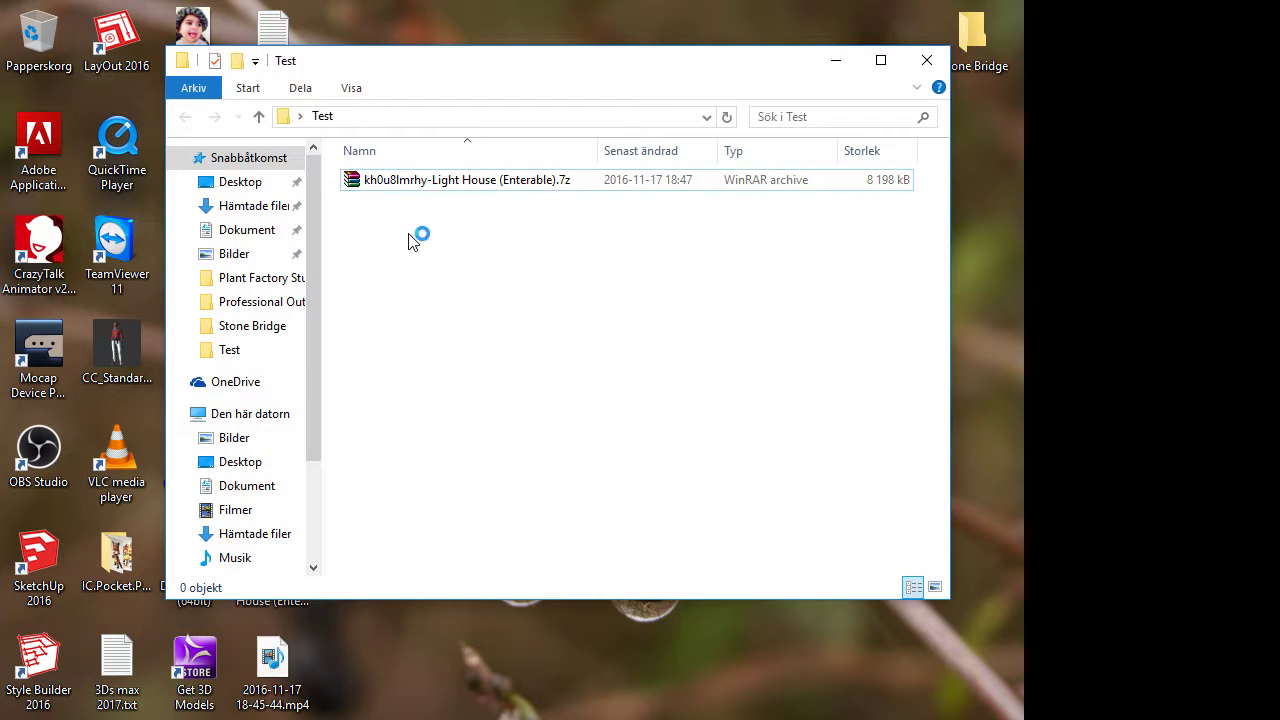
double_click(481, 73)
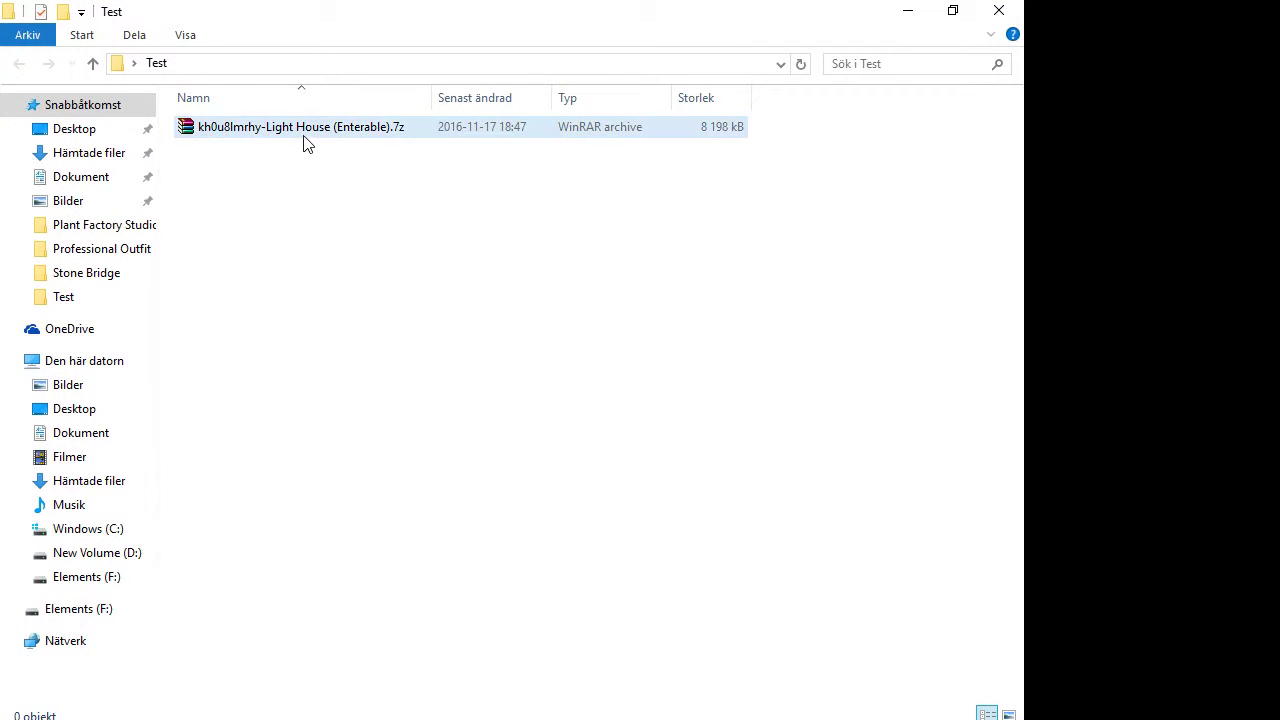
click(303, 130)
right_click(303, 130)
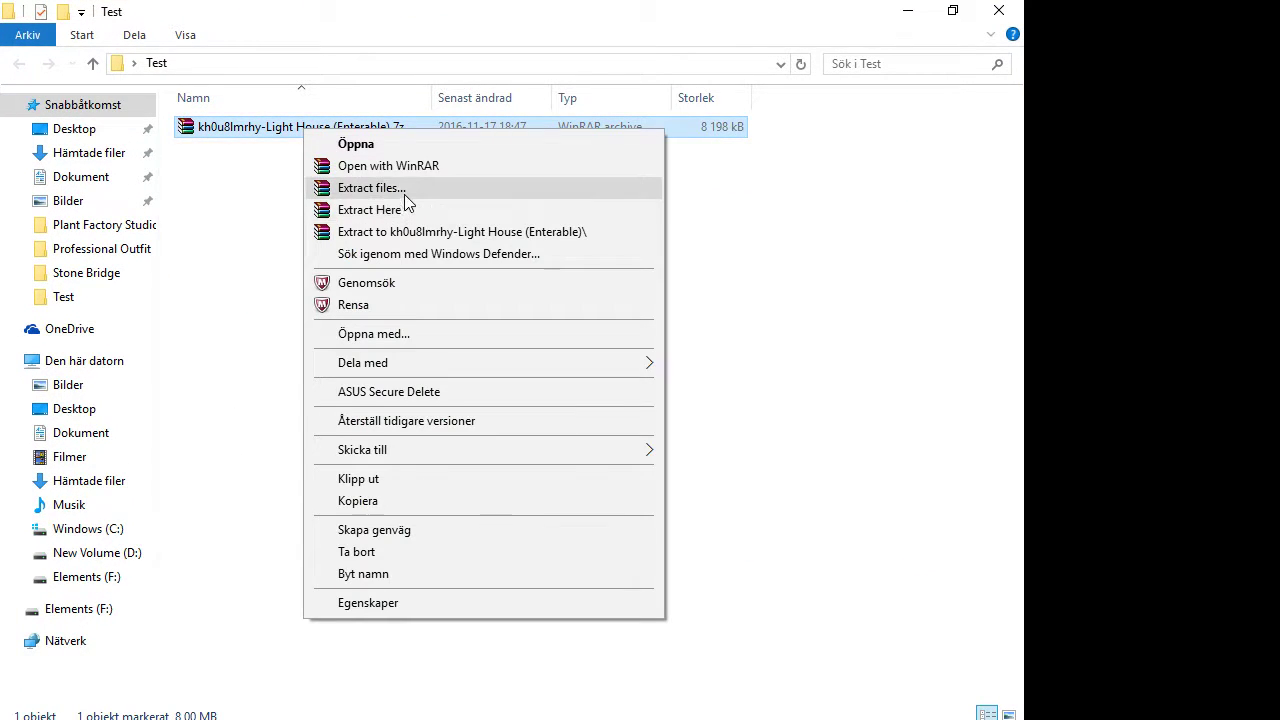
click(405, 209)
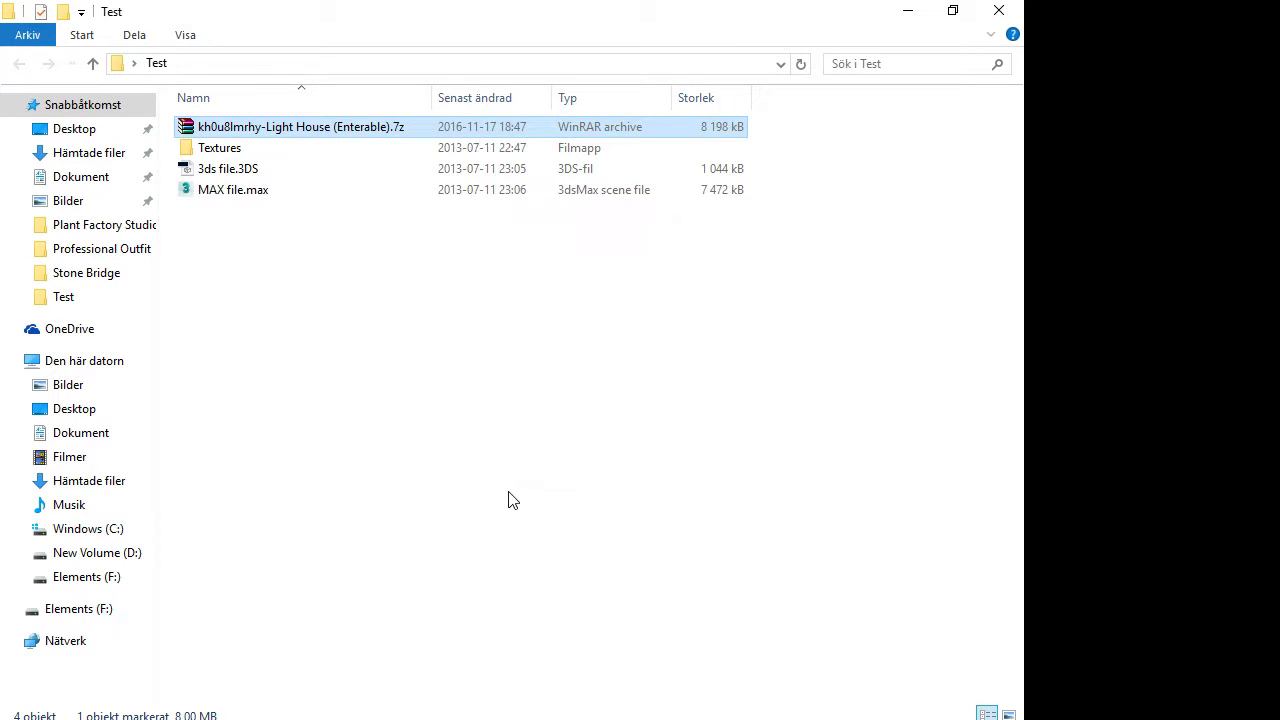
Switch to 3ds Max and open MAX file.max from the Test folder, continuing without the missing external files
click(240, 211)
click(236, 201)
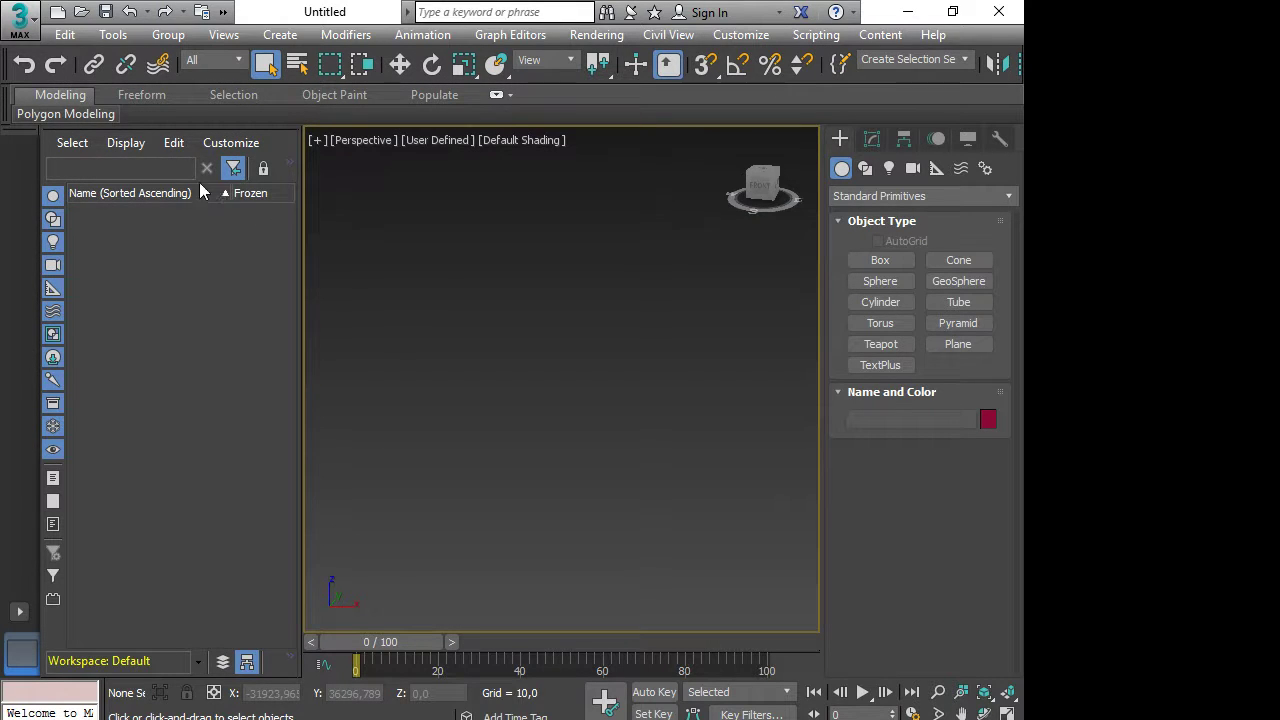
click(82, 13)
click(527, 410)
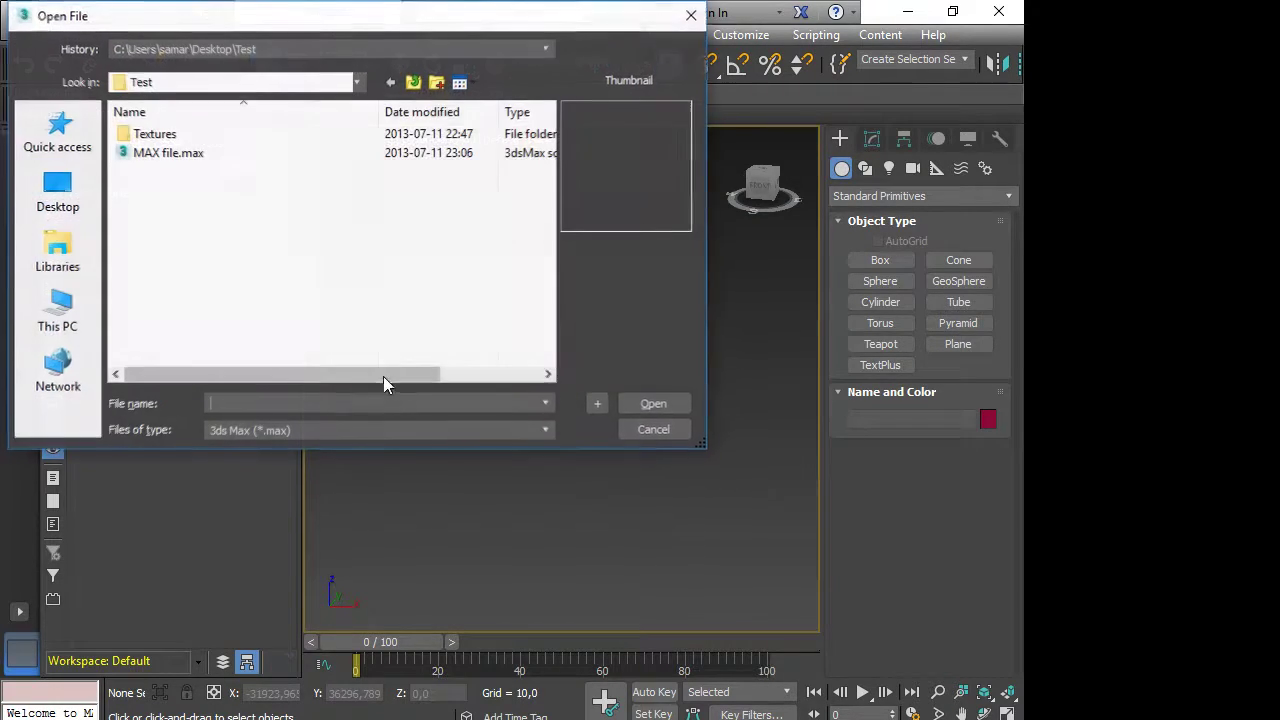
double_click(165, 156)
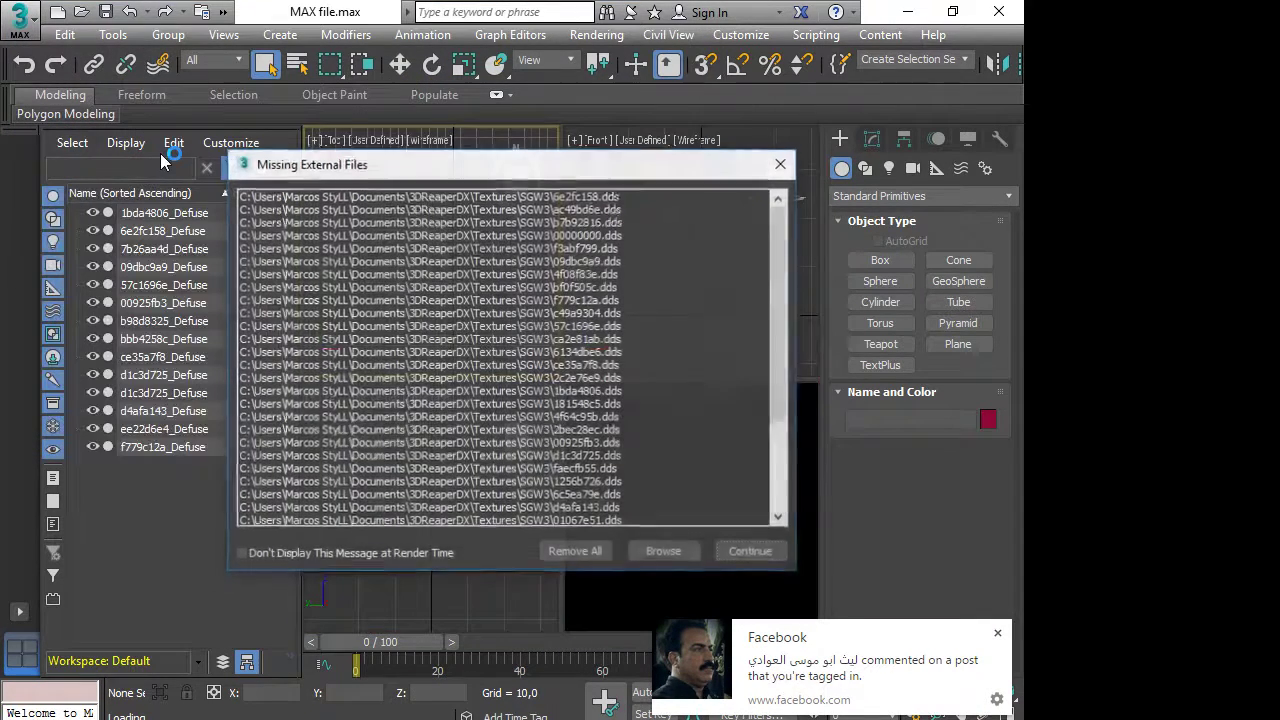
click(750, 552)
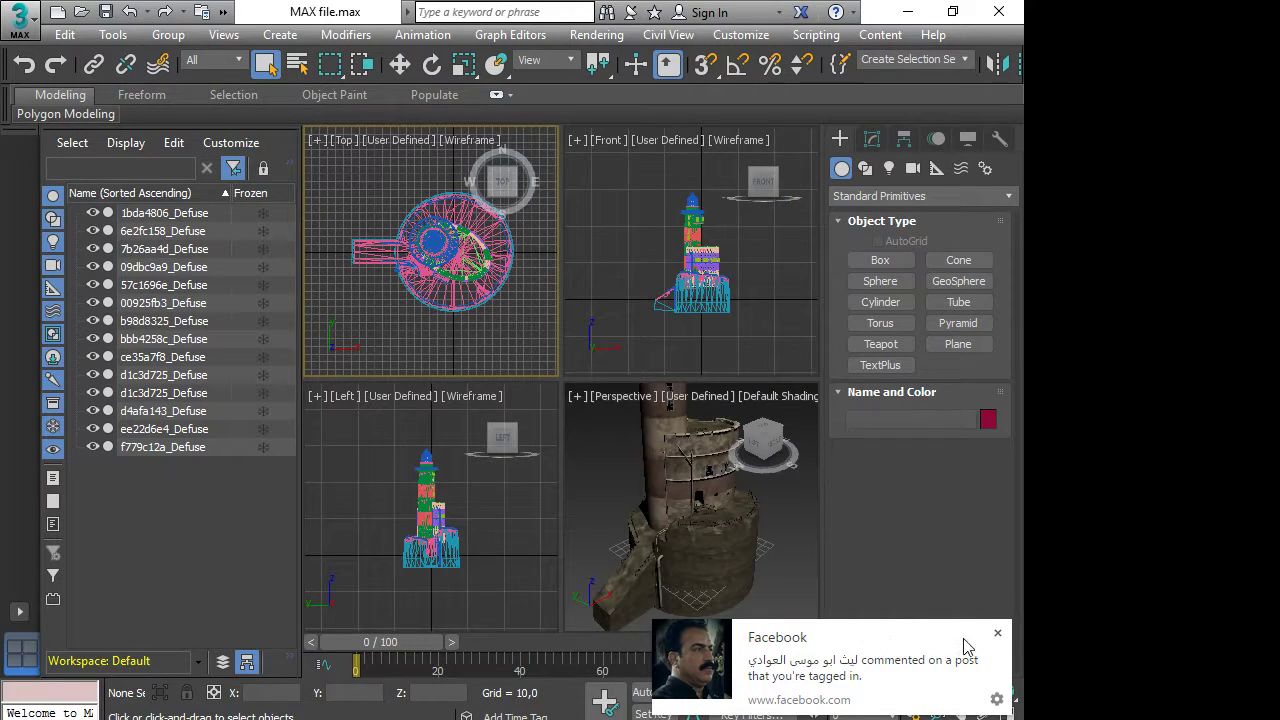
click(997, 634)
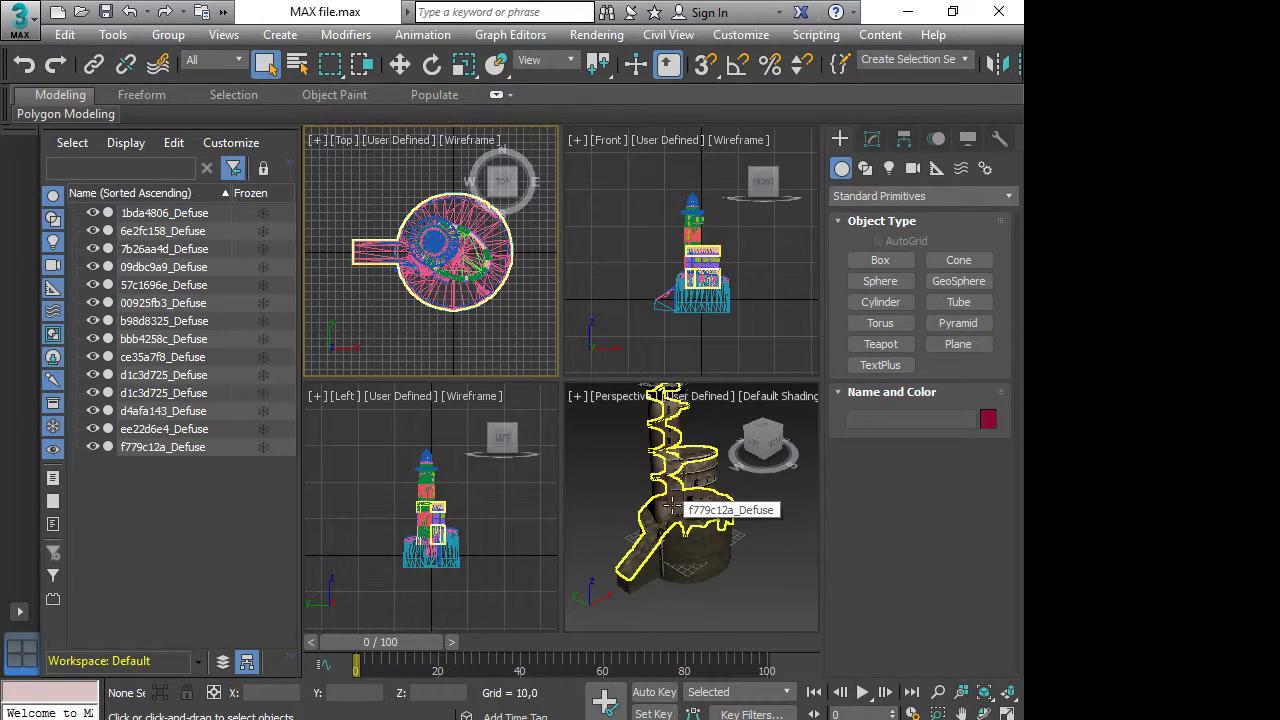
Export the lighthouse scene as an FBX file named TEST in the Test folder, using the Autodesk Media & Entertainment preset
click(768, 470)
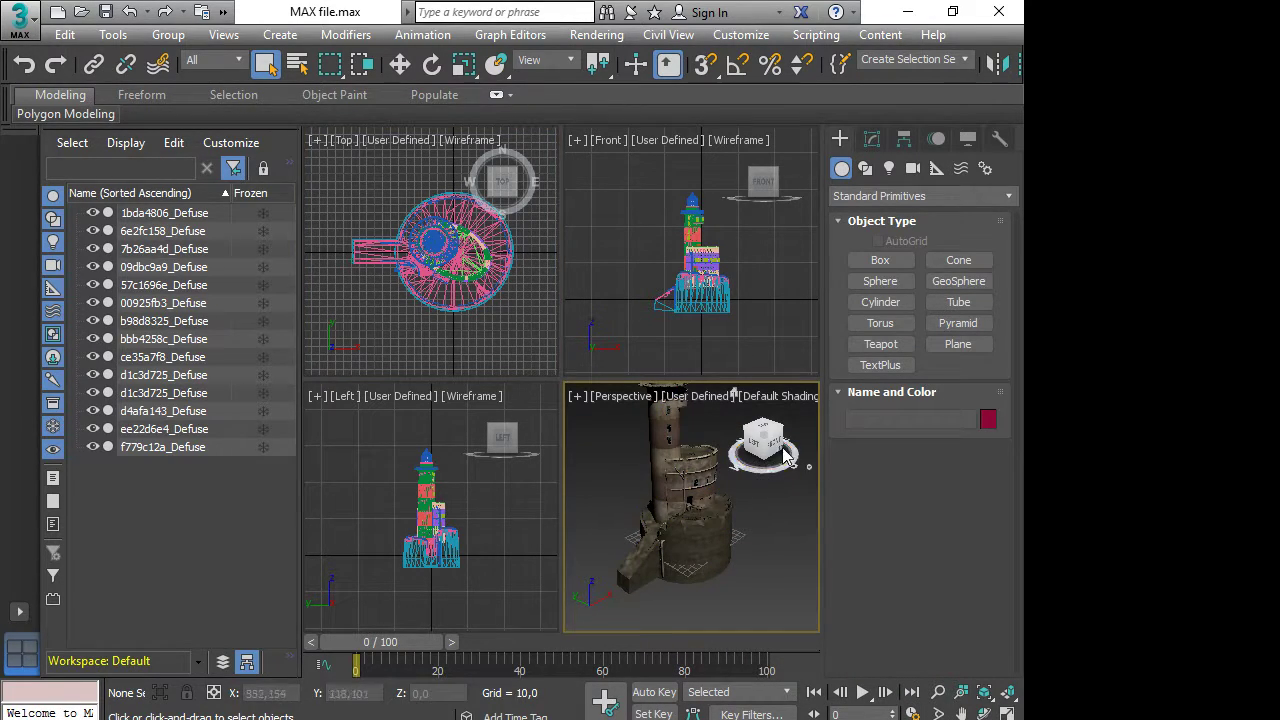
drag(785, 455, 712, 463)
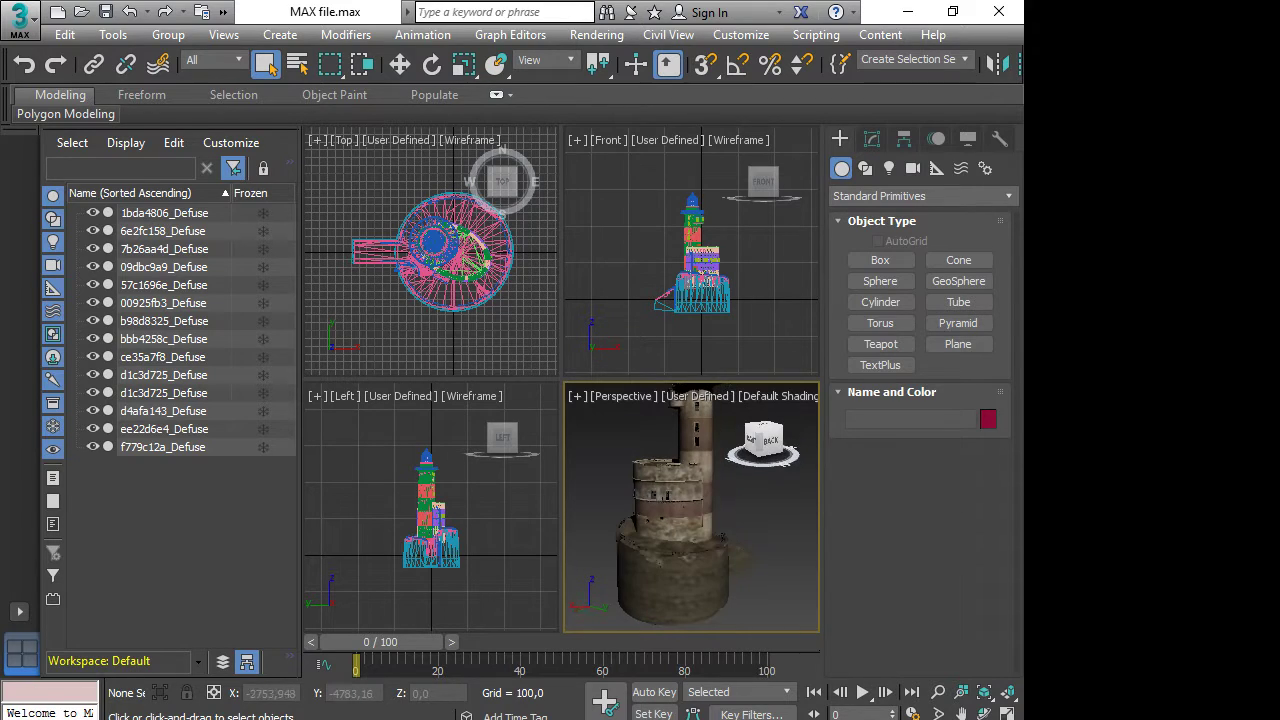
click(20, 20)
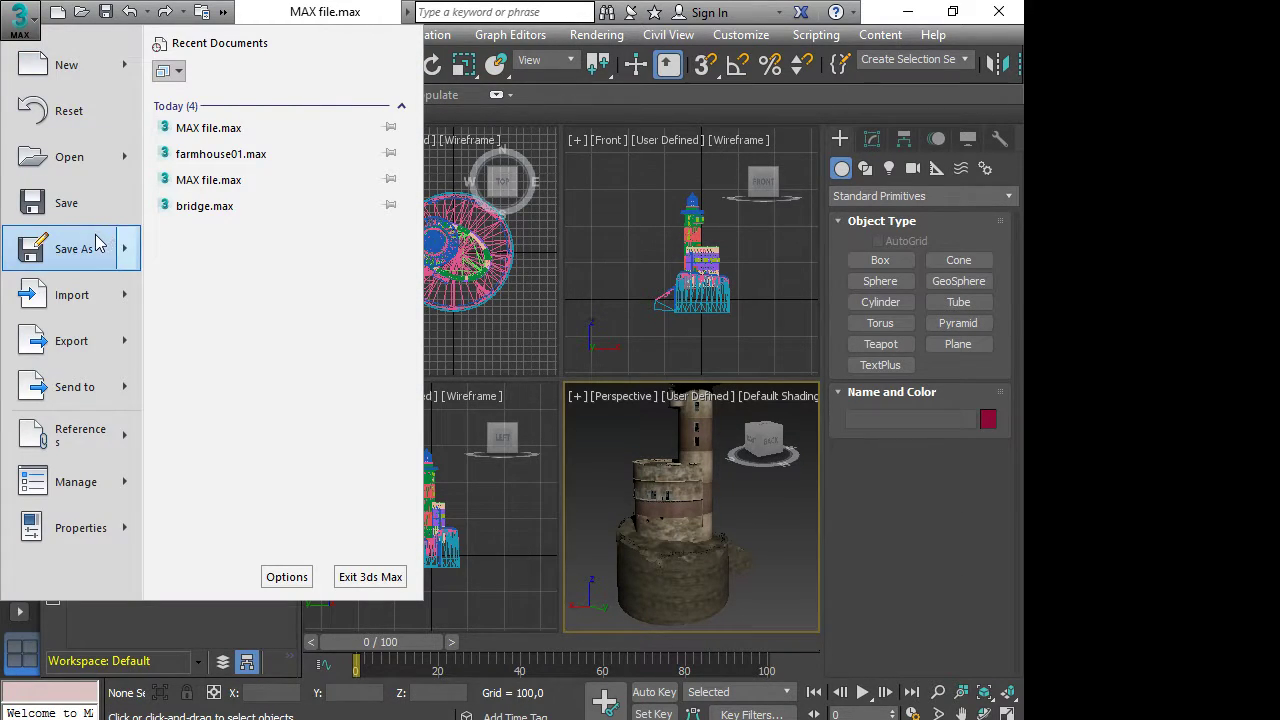
mouse_move(104, 354)
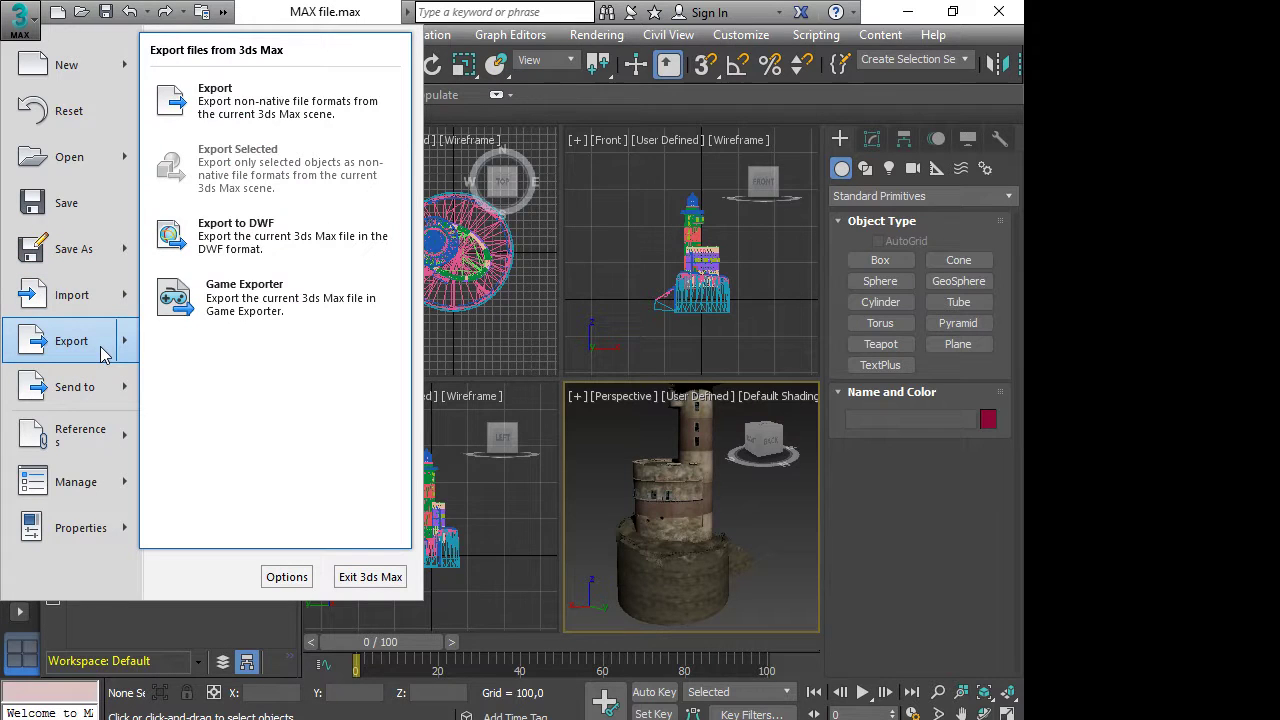
click(224, 100)
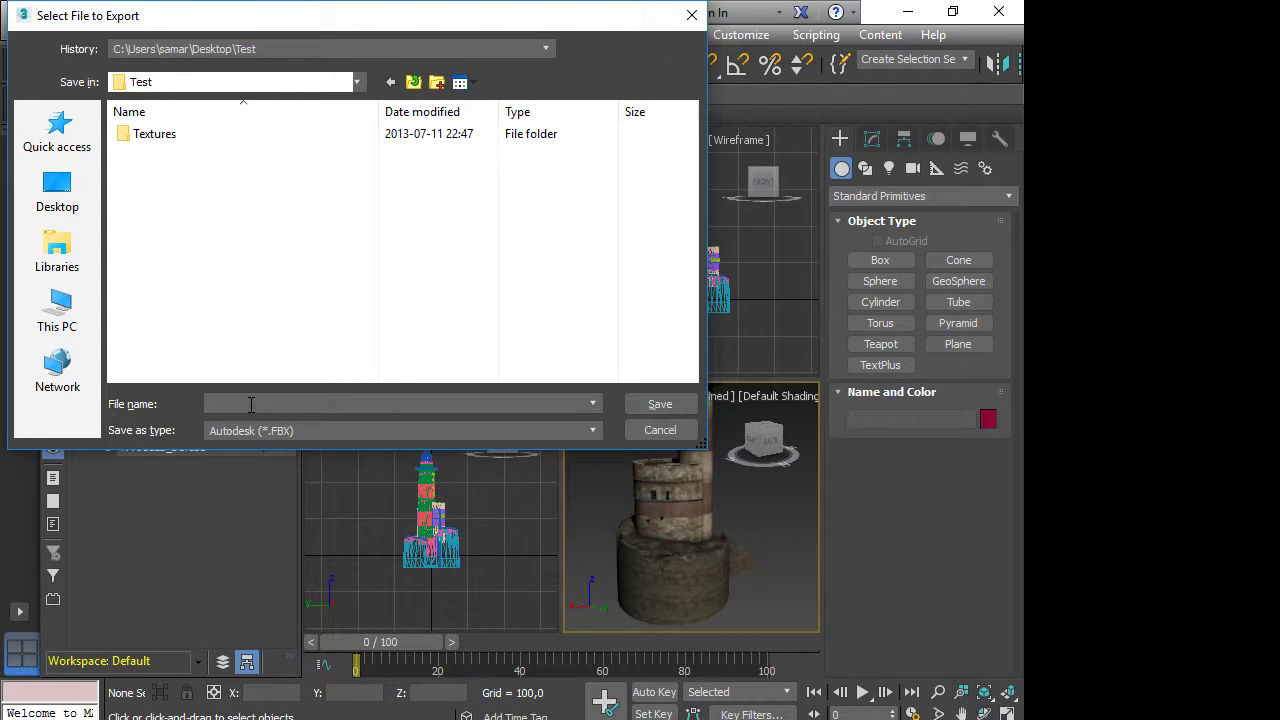
text(TEST)
click(652, 404)
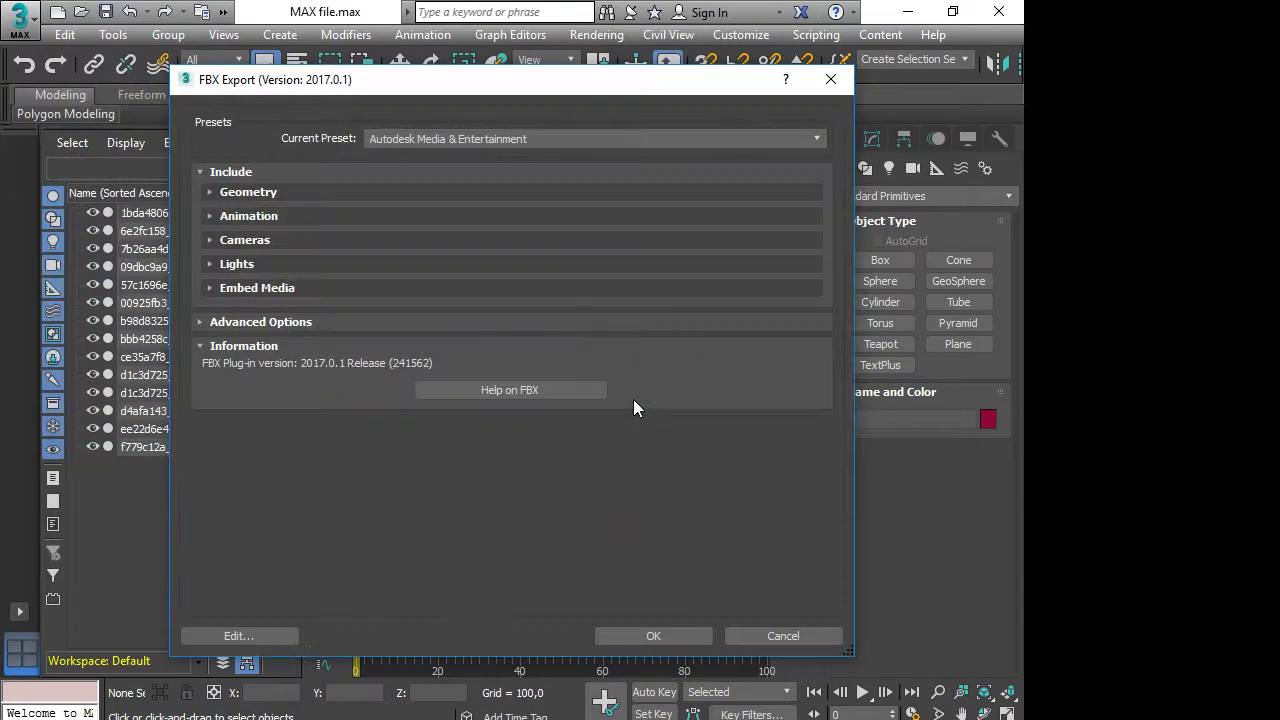
click(667, 637)
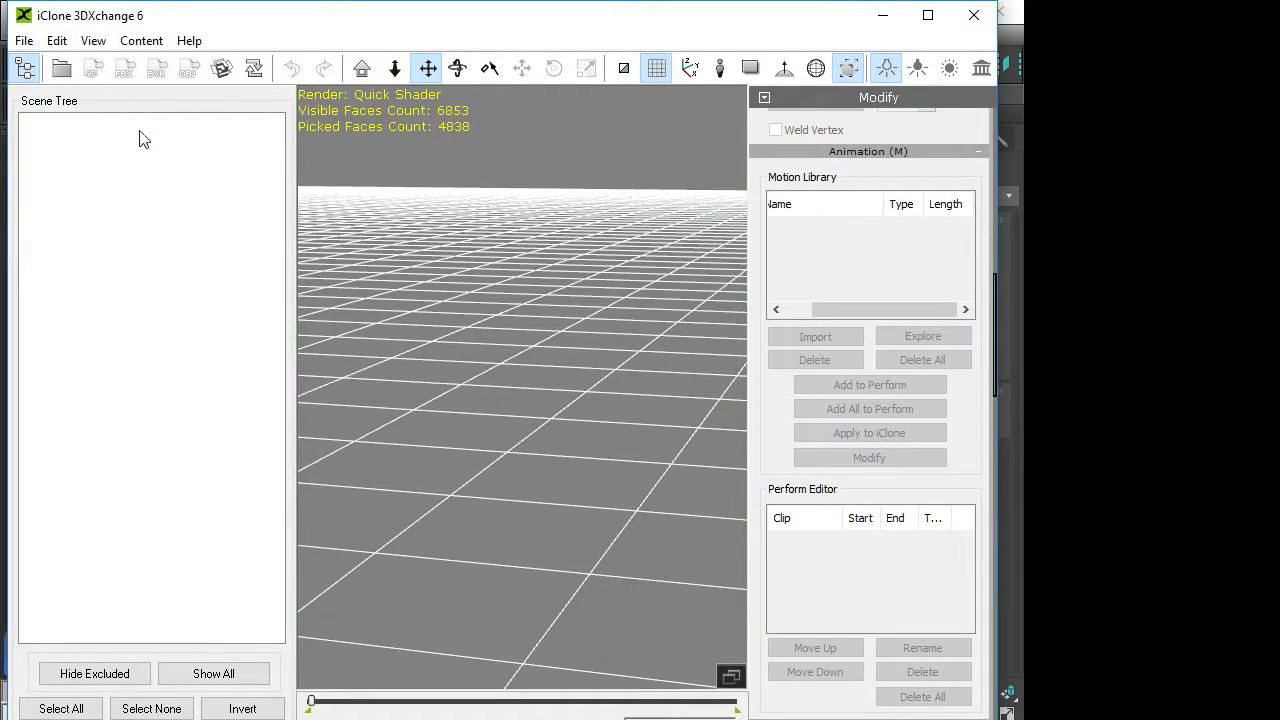
In iClone 3DXchange 6, import TEST.FBX from the Test folder without animation and with automatic material color adjustment
click(61, 67)
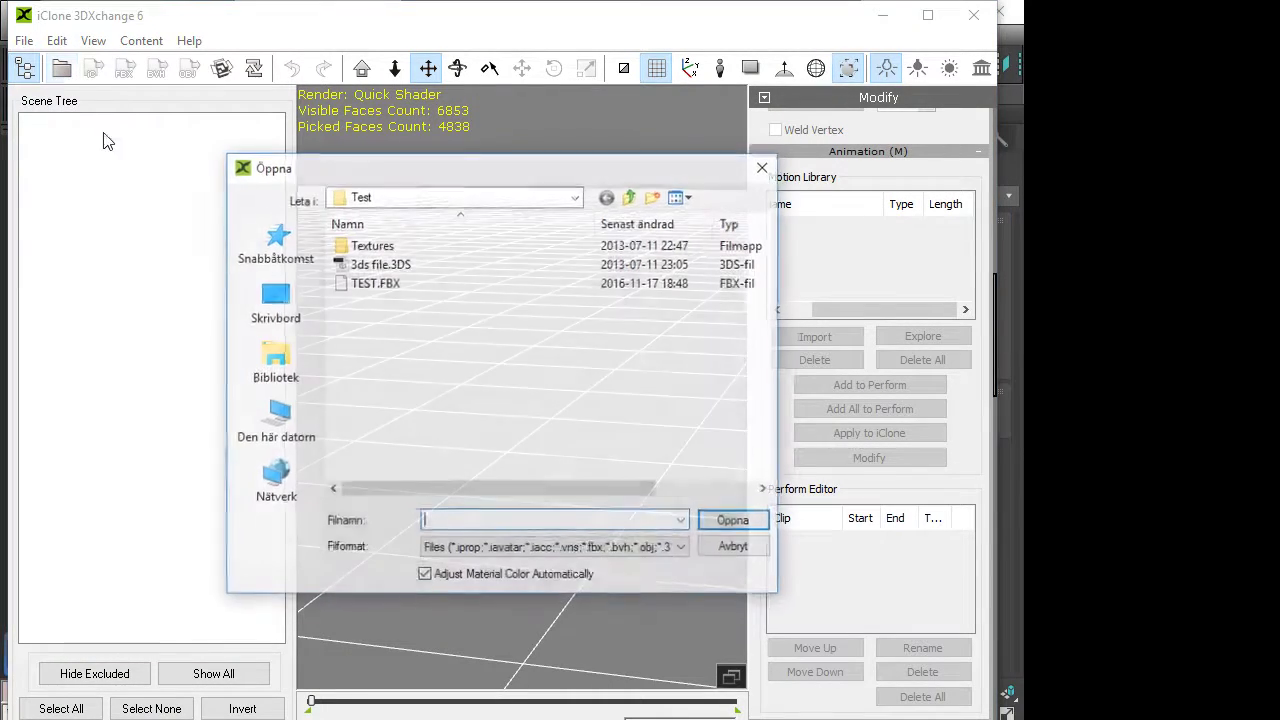
double_click(379, 284)
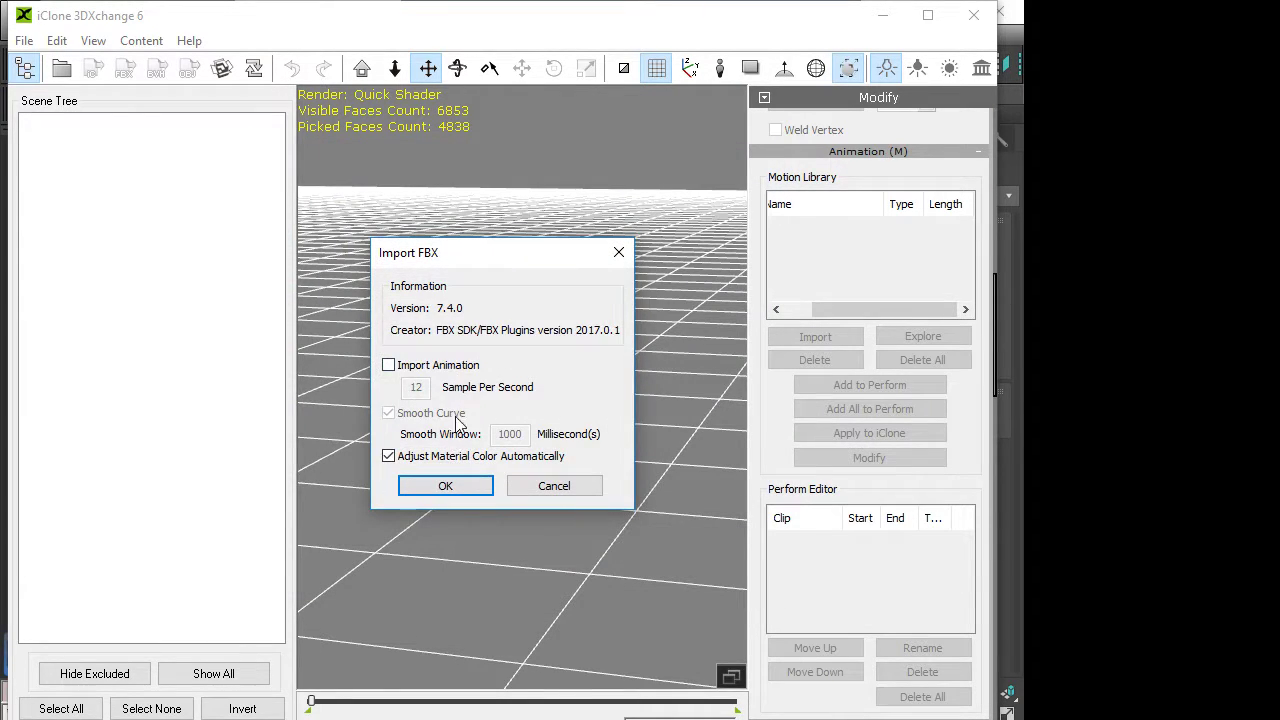
click(449, 485)
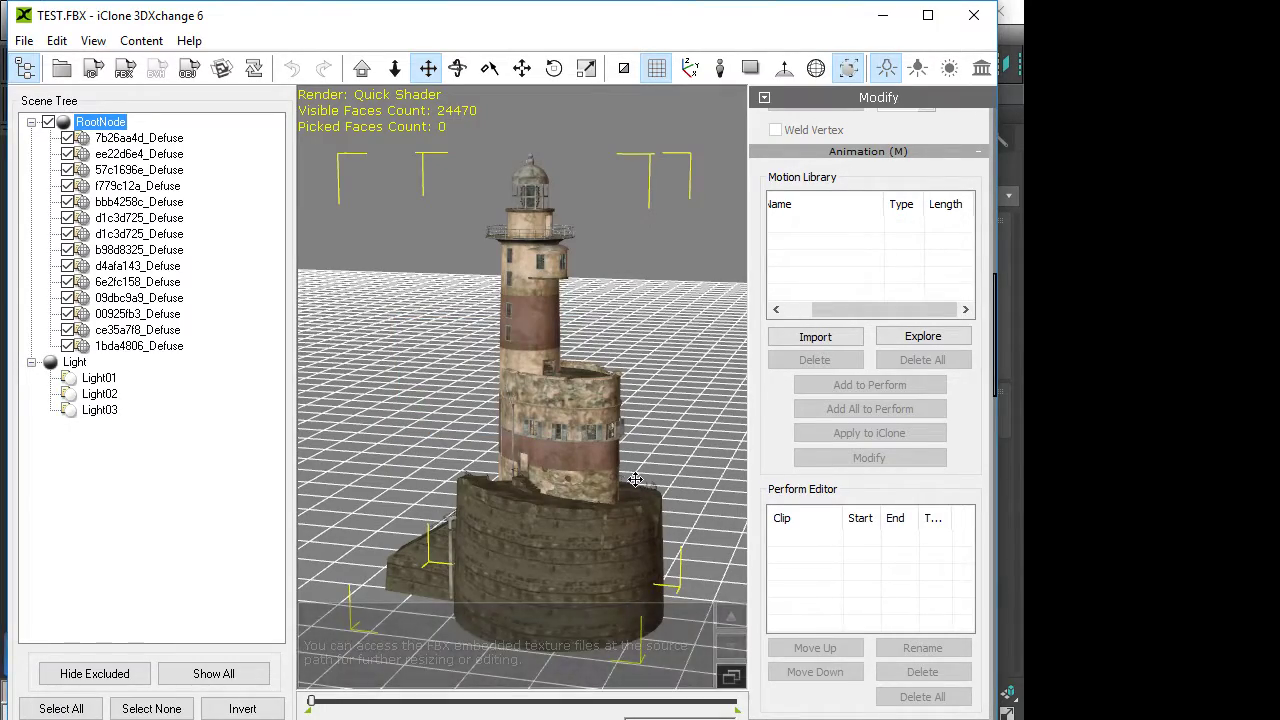
Export the complete lighthouse model as an iClone 6 prop named المنارة to the desktop's Test folder
right_drag(635, 479, 477, 440)
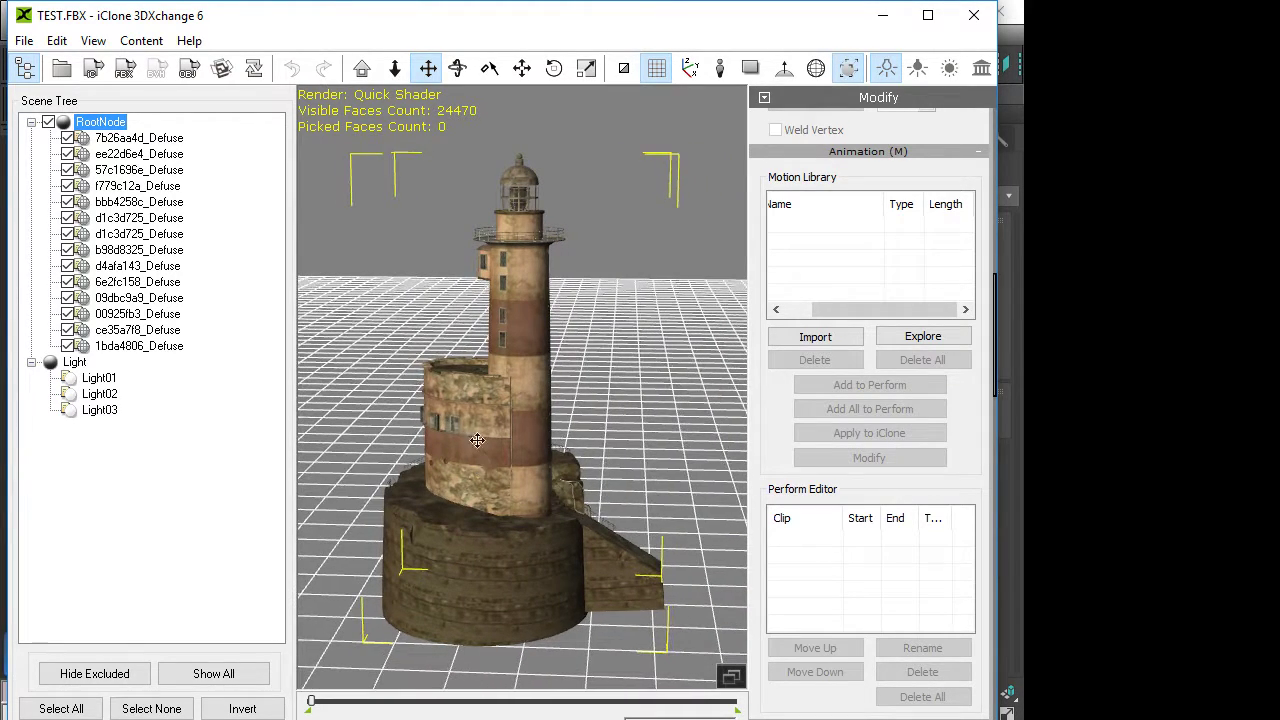
click(93, 67)
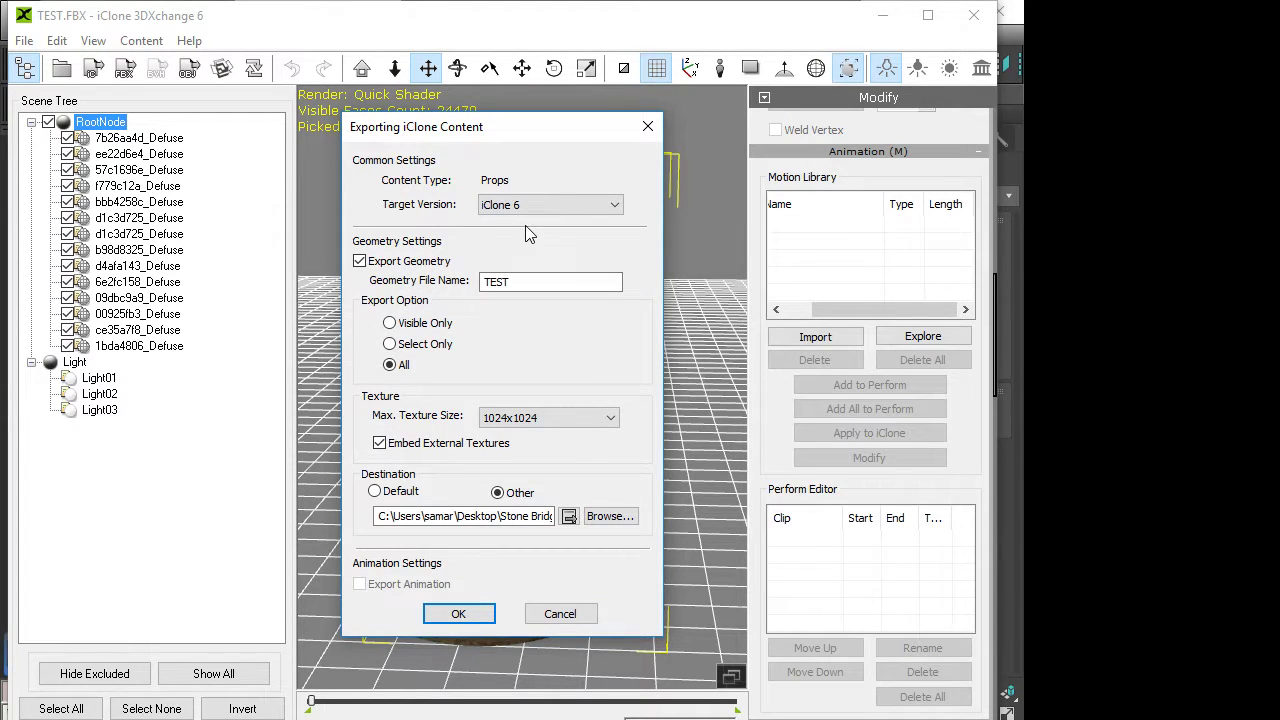
click(610, 516)
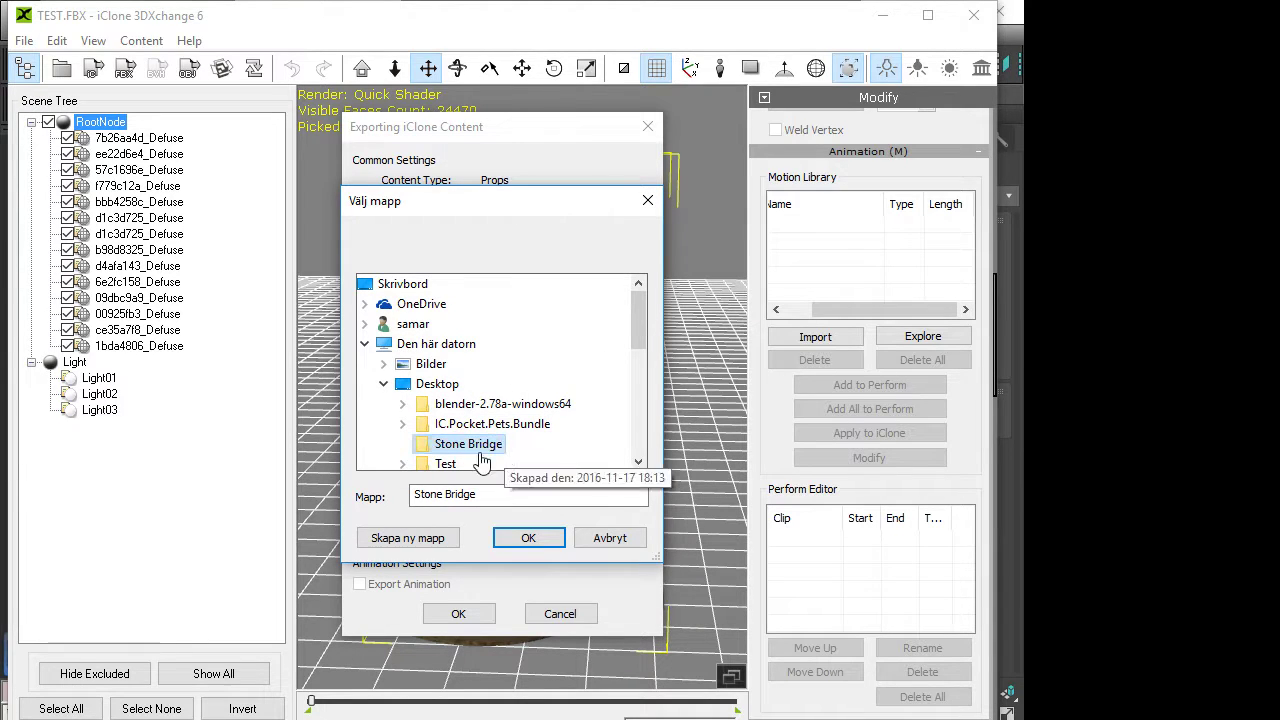
click(445, 463)
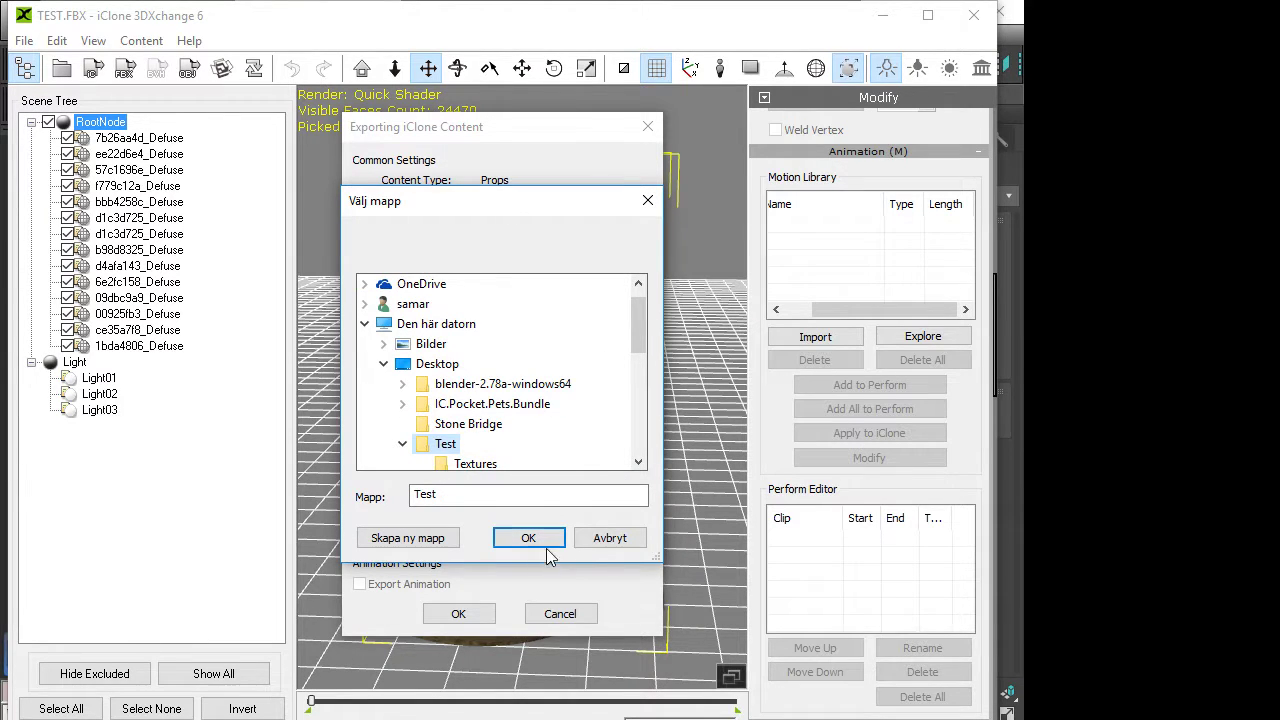
click(546, 545)
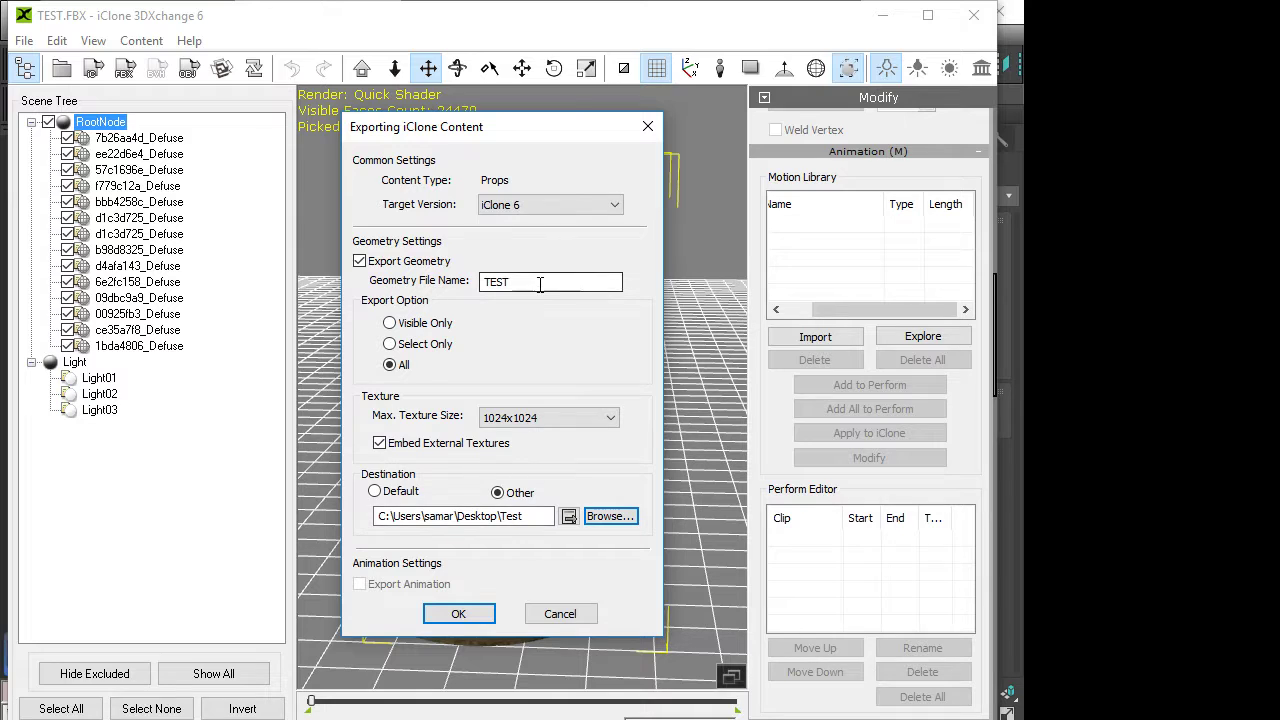
drag(540, 284, 398, 290)
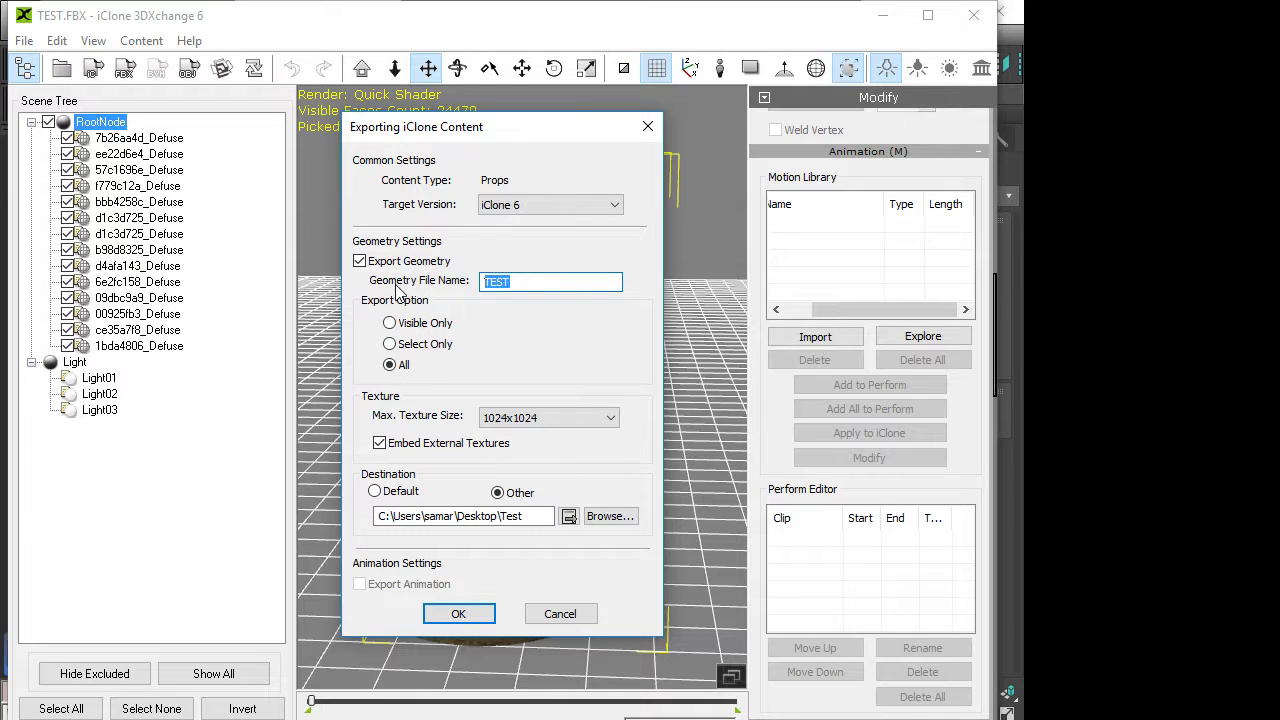
text(المنارة)
click(478, 615)
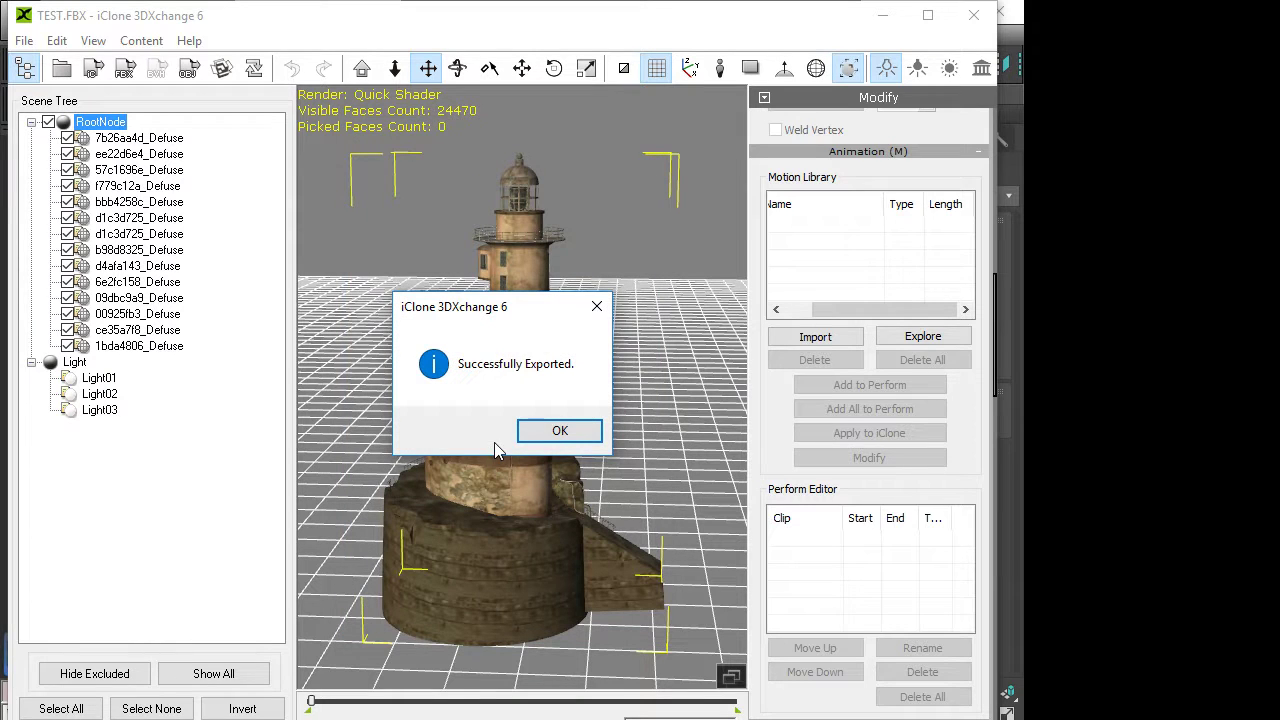
click(545, 431)
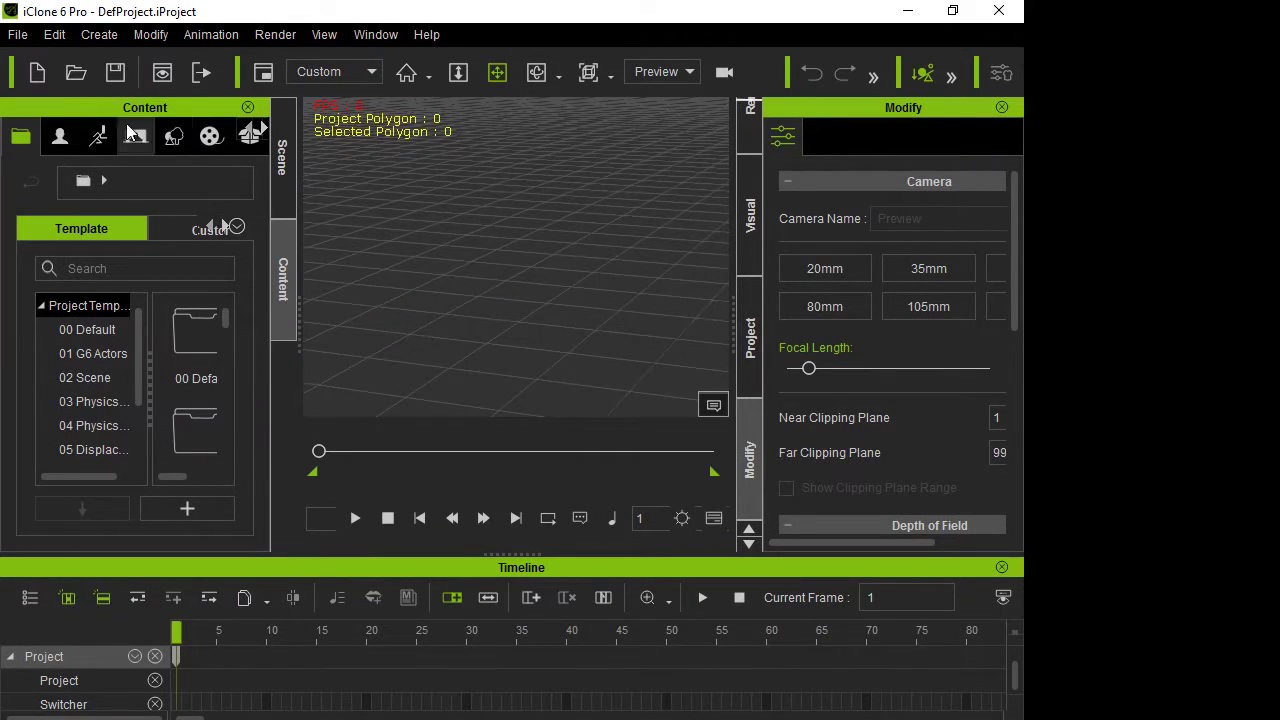
Switch to iClone 6 and bring المنارة.iProp from the Test folder into the empty scene
click(71, 77)
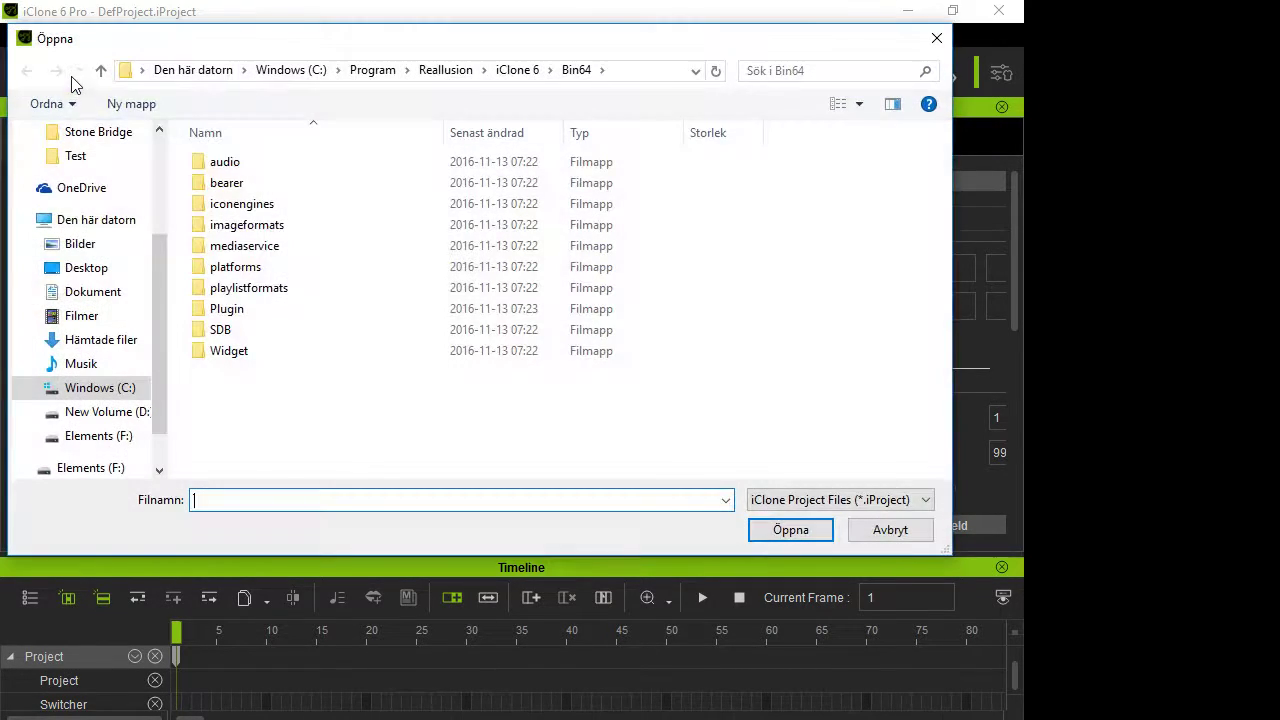
click(936, 38)
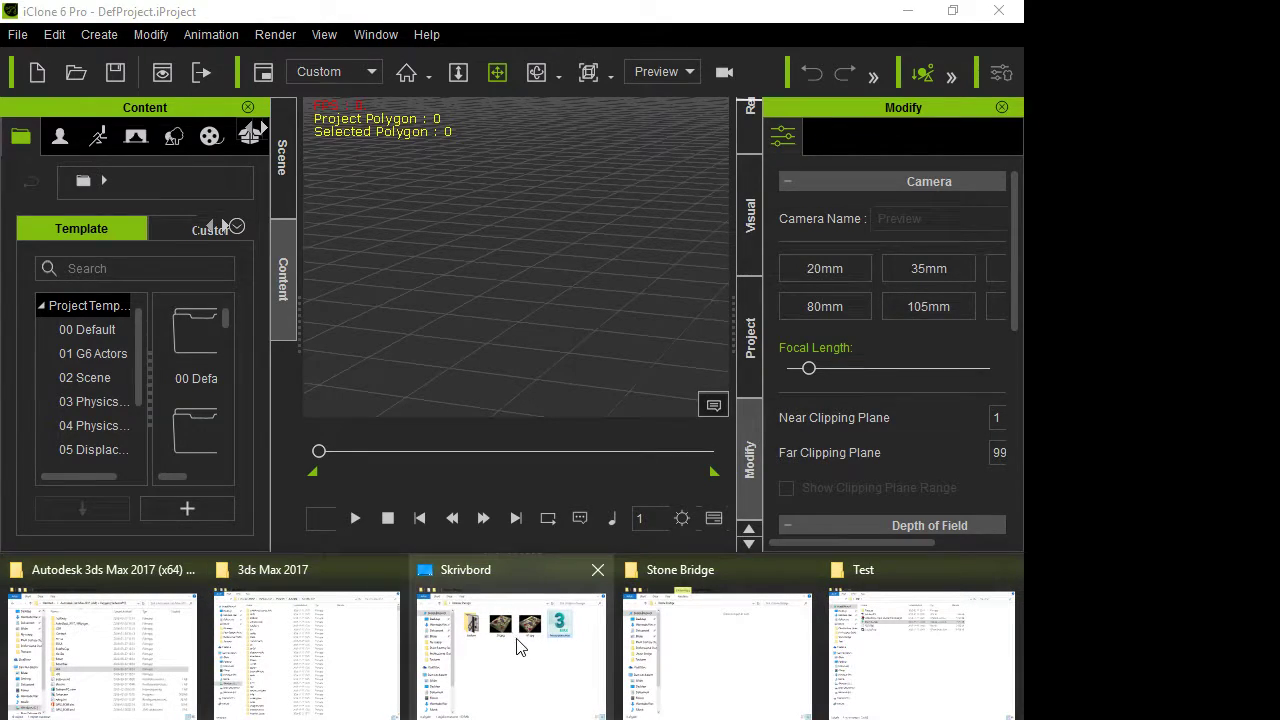
mouse_move(537, 655)
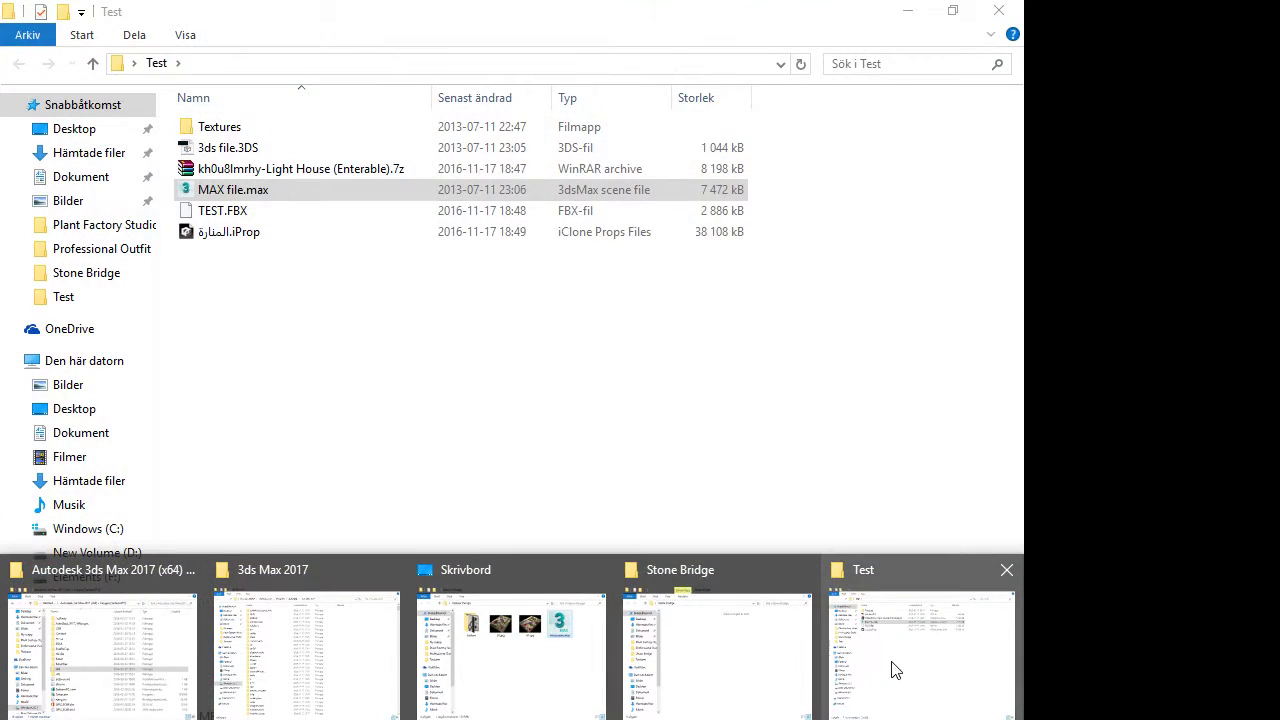
click(895, 670)
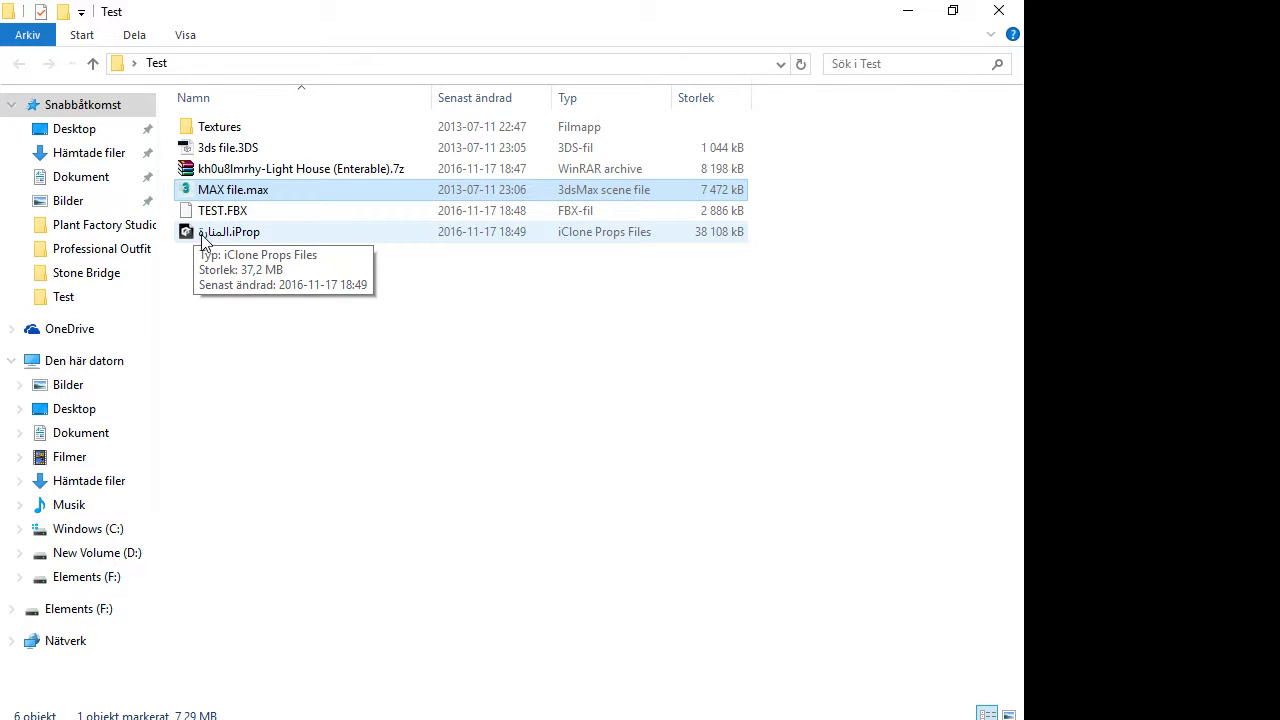
double_click(388, 25)
drag(449, 78, 384, 487)
drag(320, 699, 473, 385)
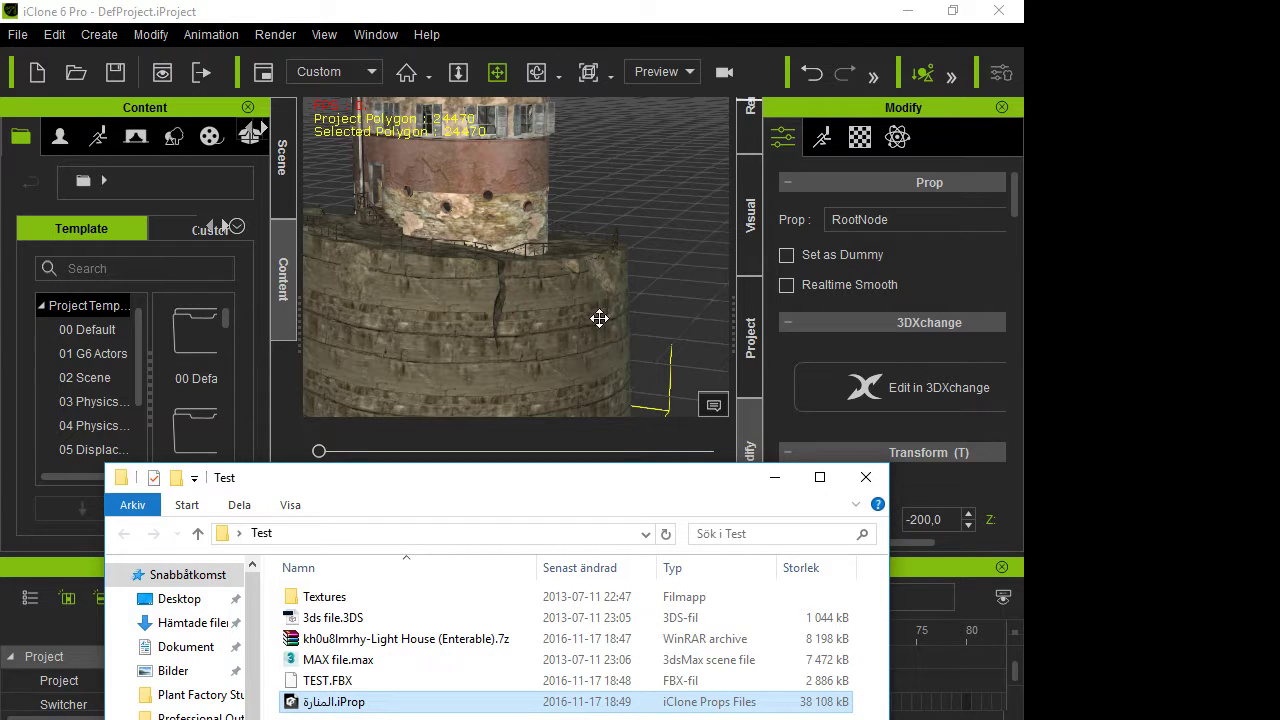
click(574, 298)
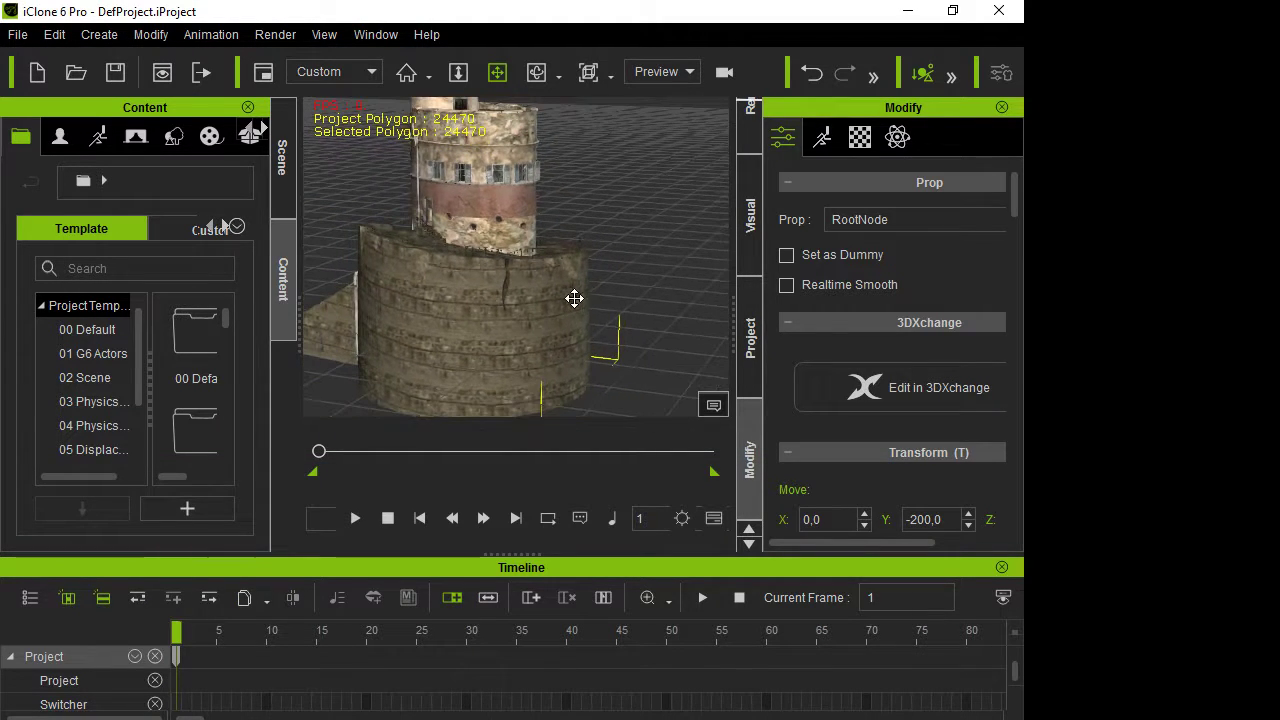
scroll(574, 298, down, 8)
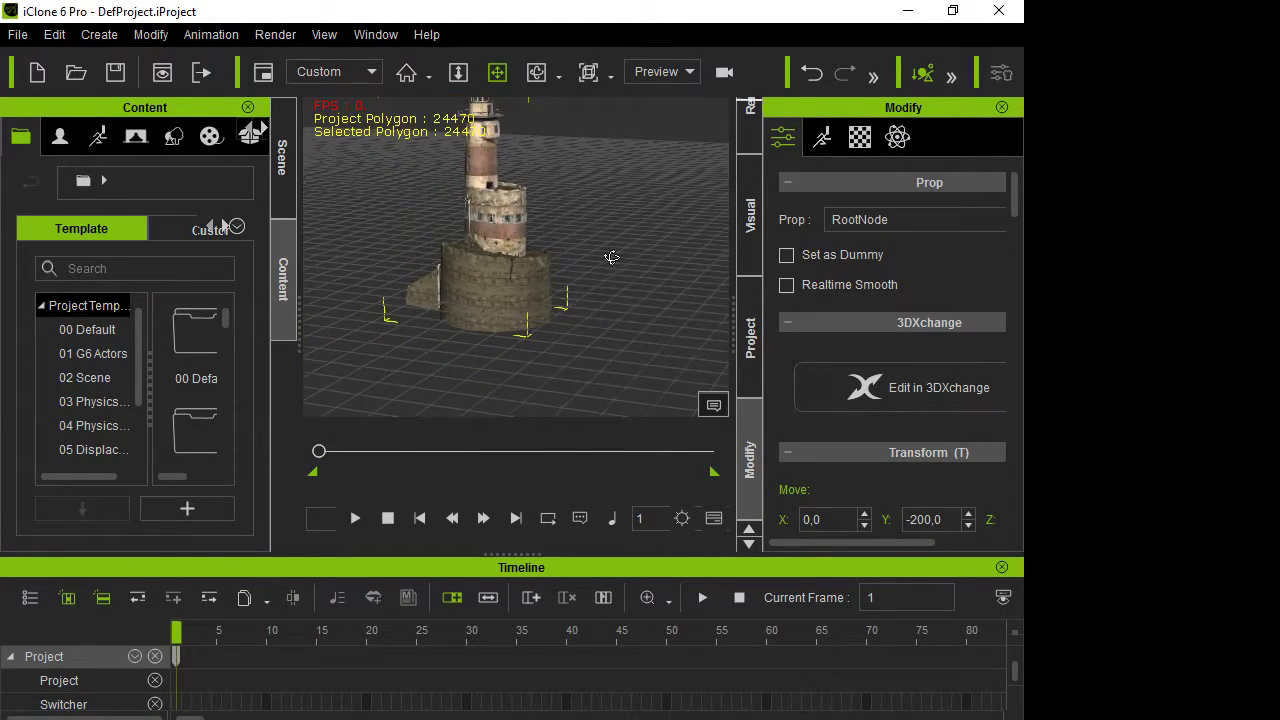
right_drag(518, 310, 384, 287)
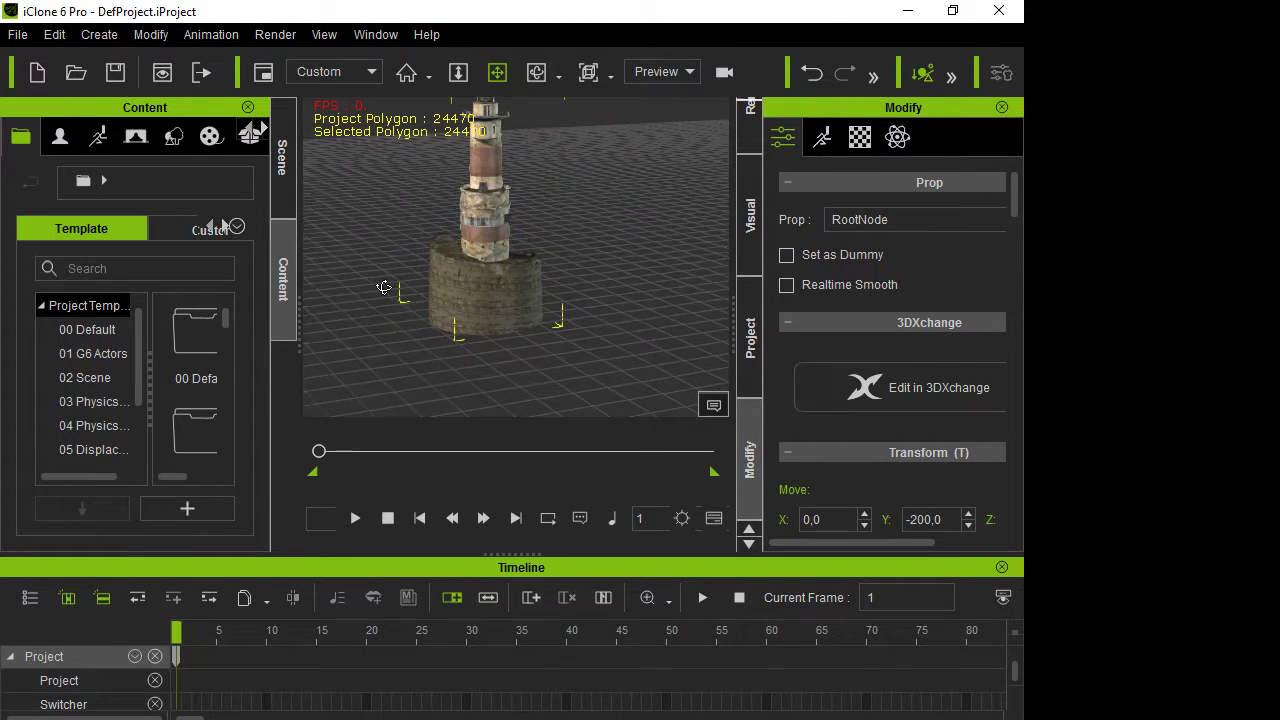
right_drag(524, 265, 385, 205)
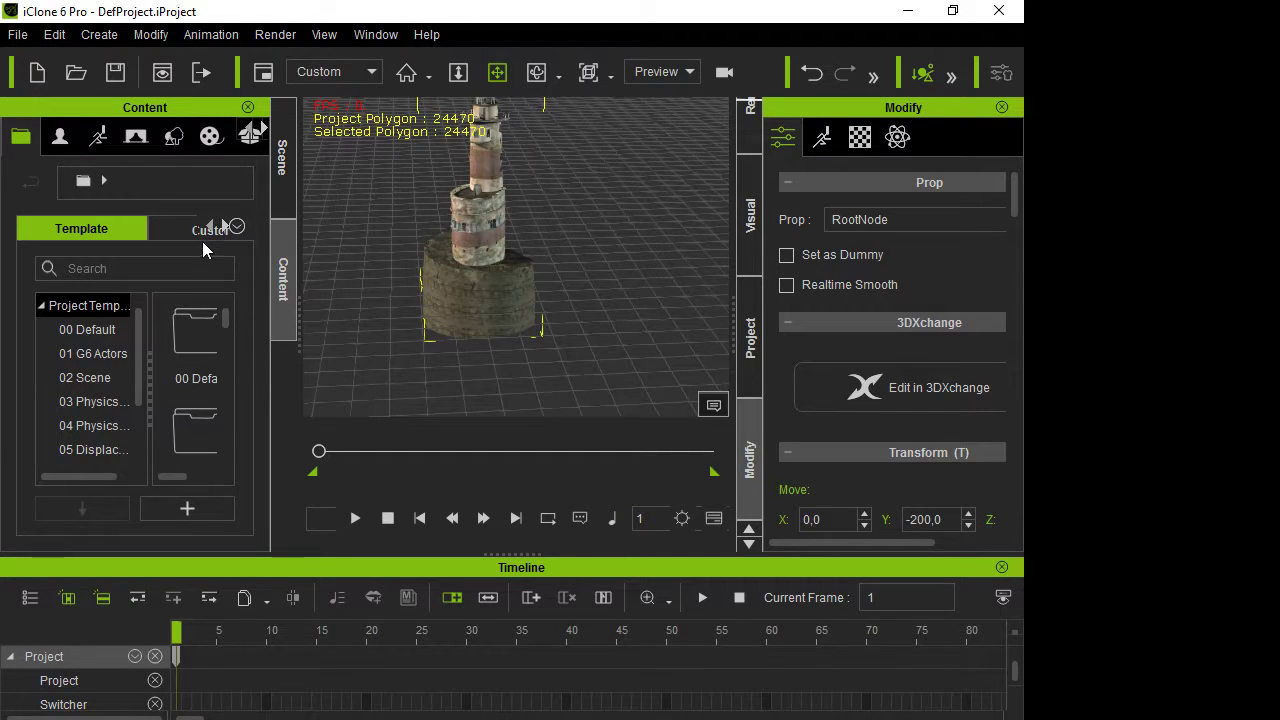
Load the Butte landscape from the 3DScene stage templates' Height Map_Large folder around the lighthouse
click(153, 142)
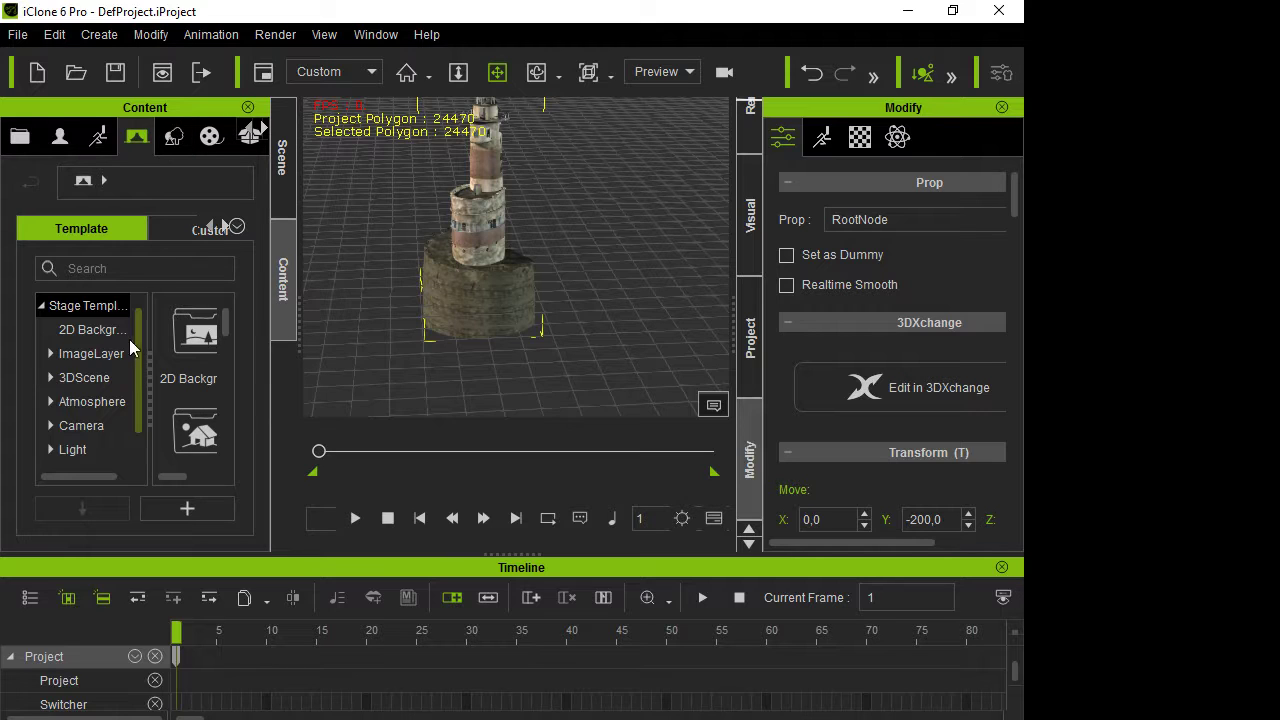
click(83, 376)
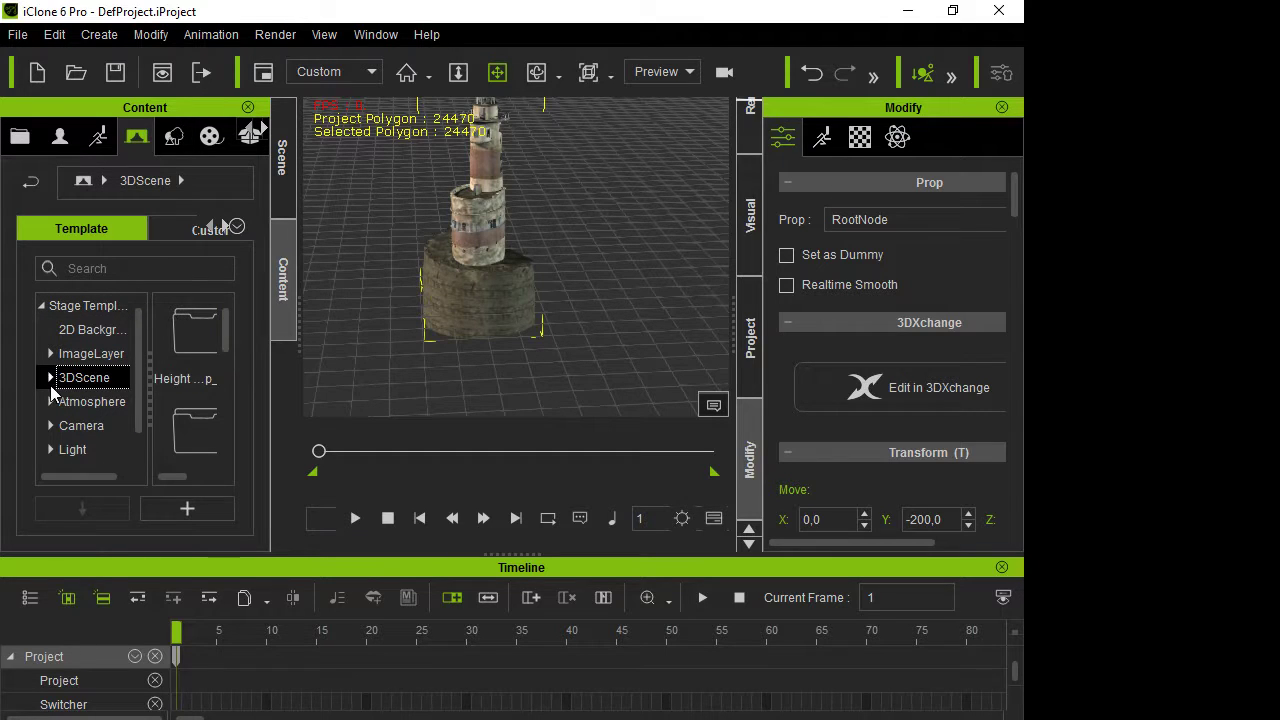
click(51, 378)
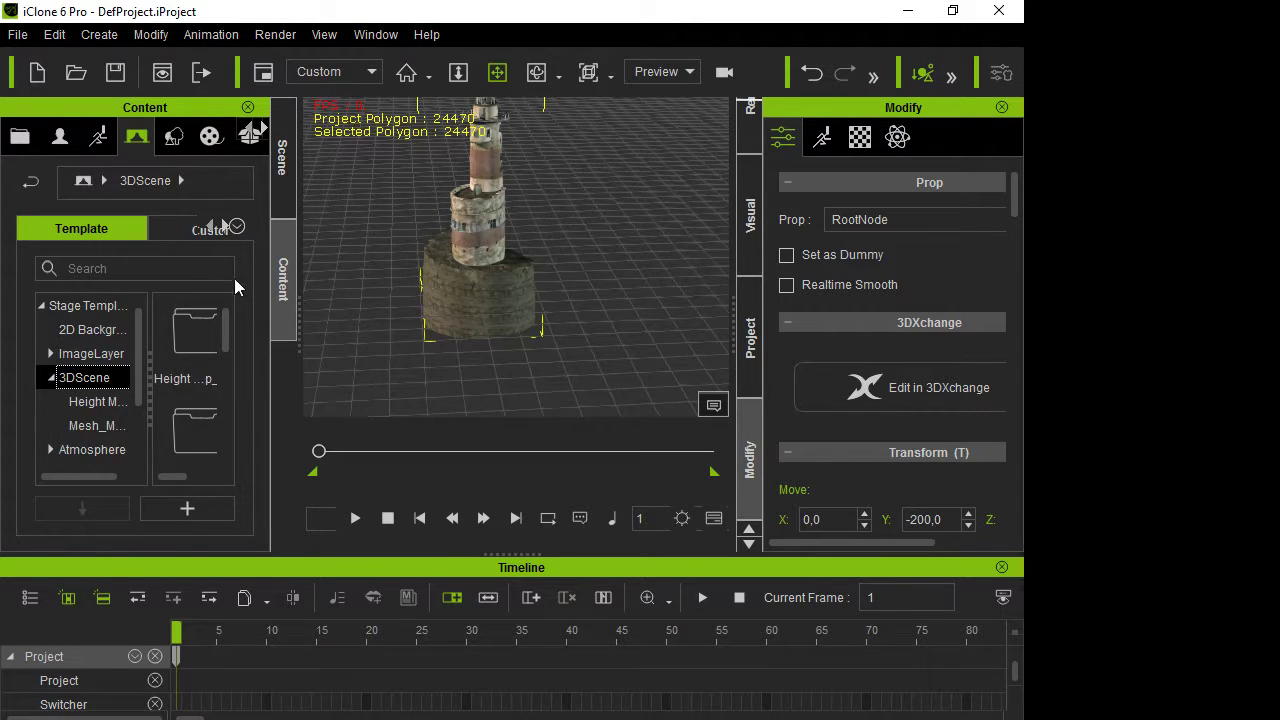
drag(294, 320, 362, 311)
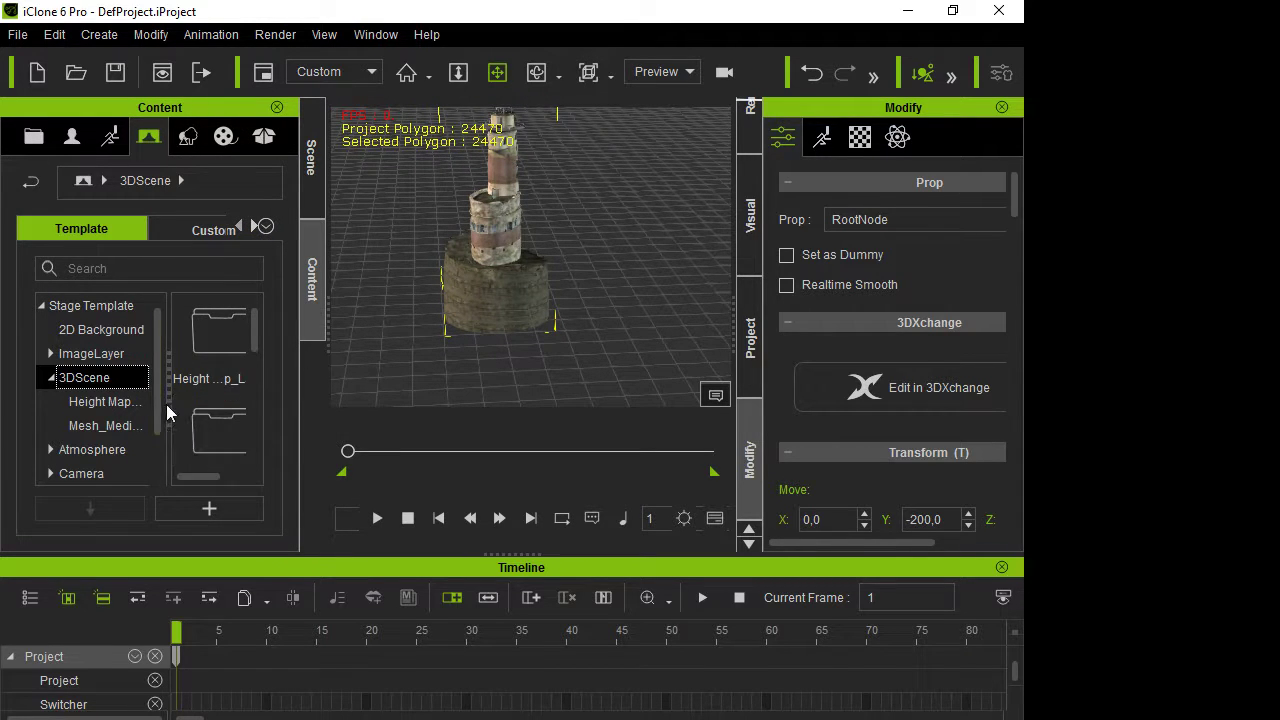
drag(155, 403, 155, 437)
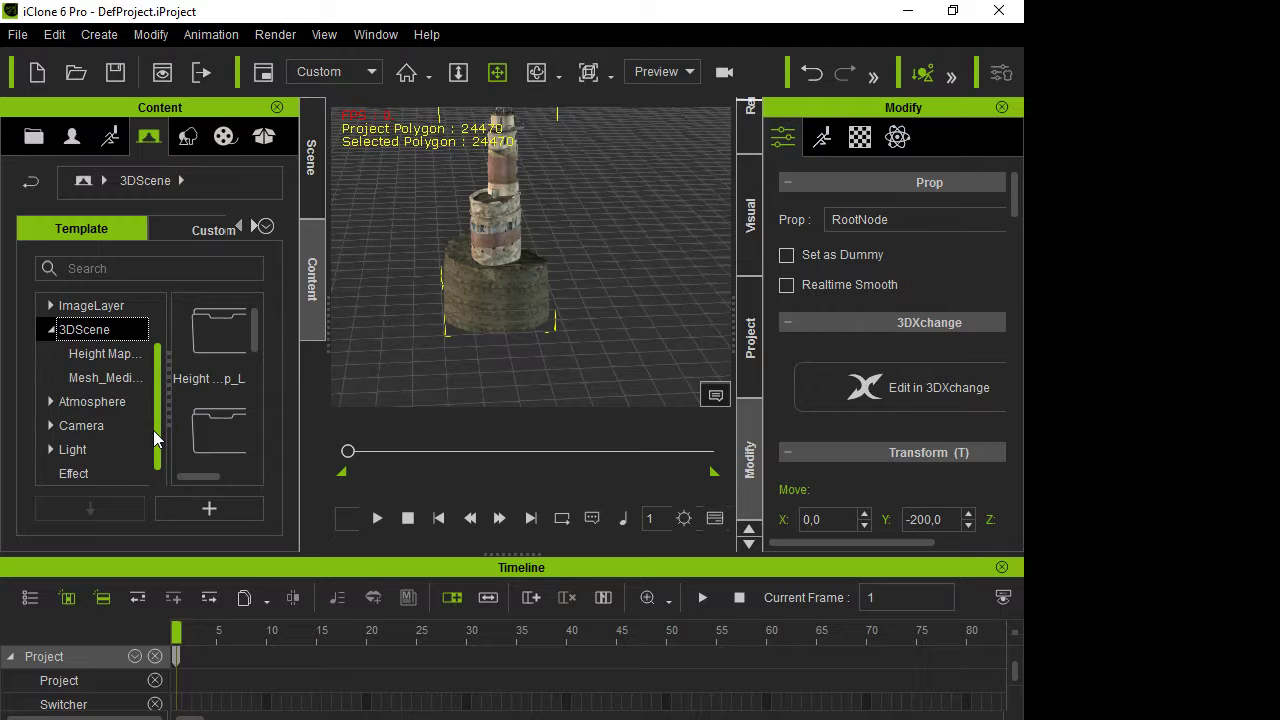
click(102, 360)
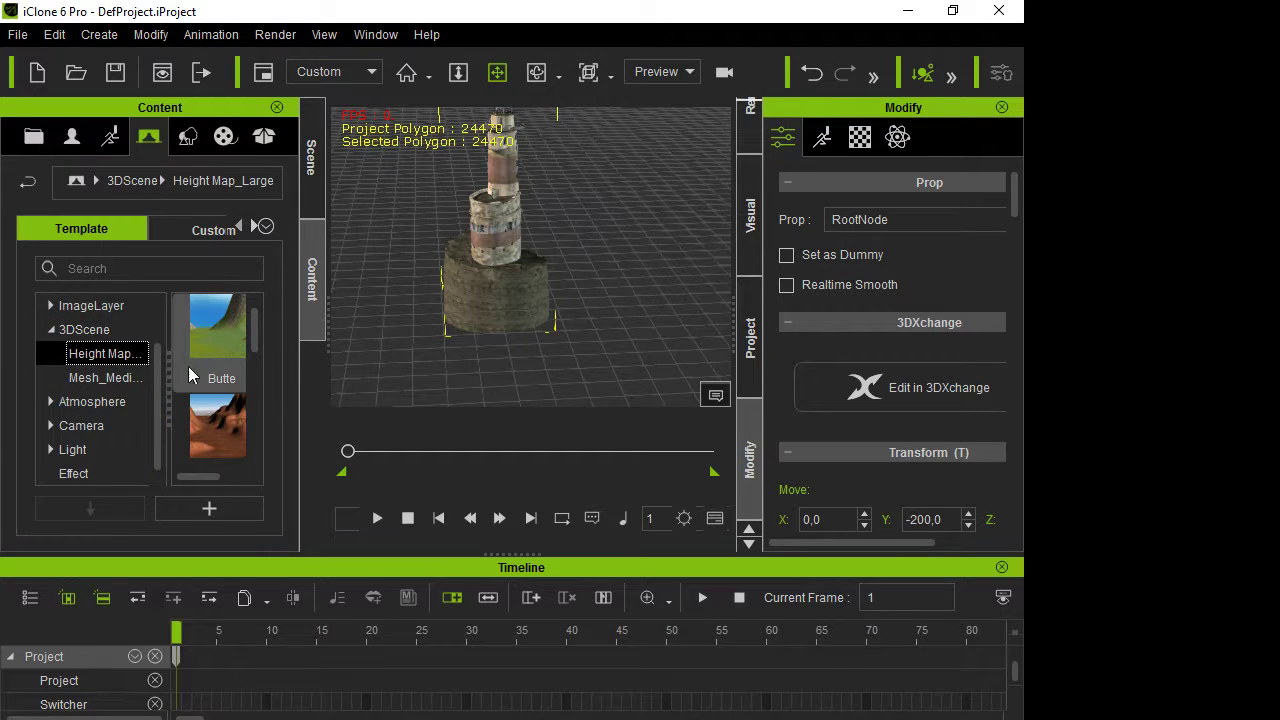
double_click(210, 340)
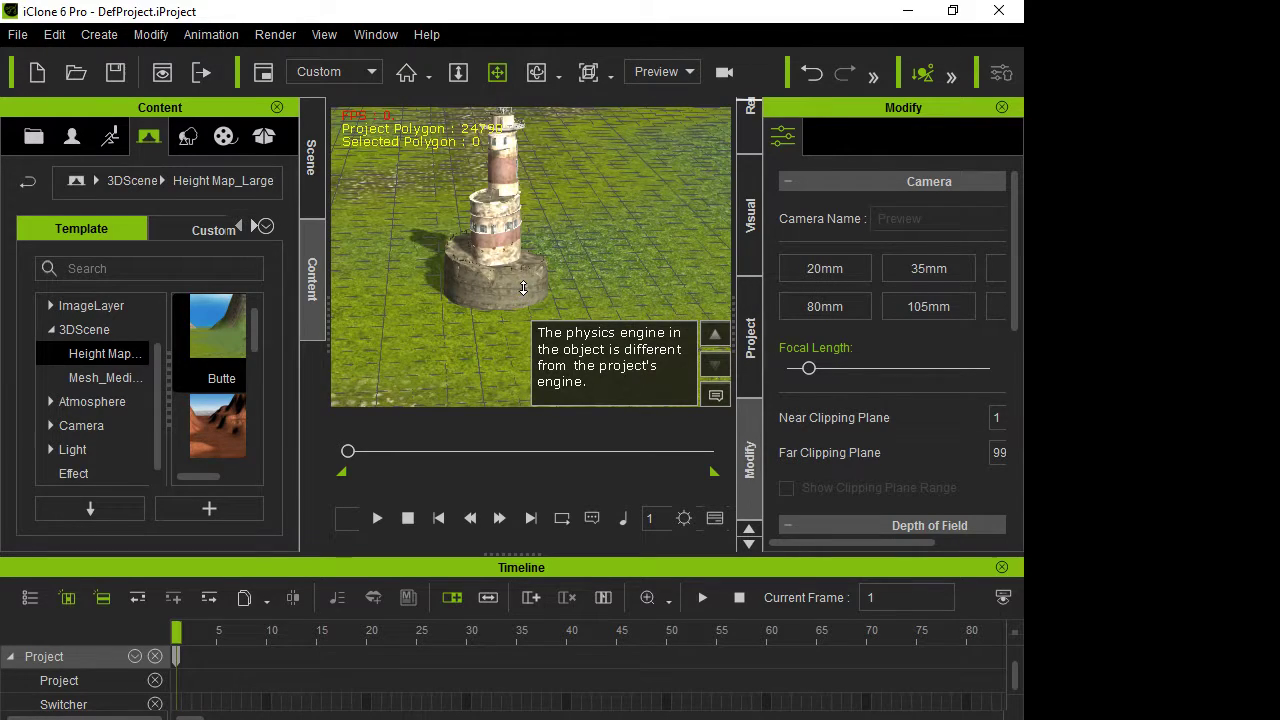
scroll(522, 287, down, 6)
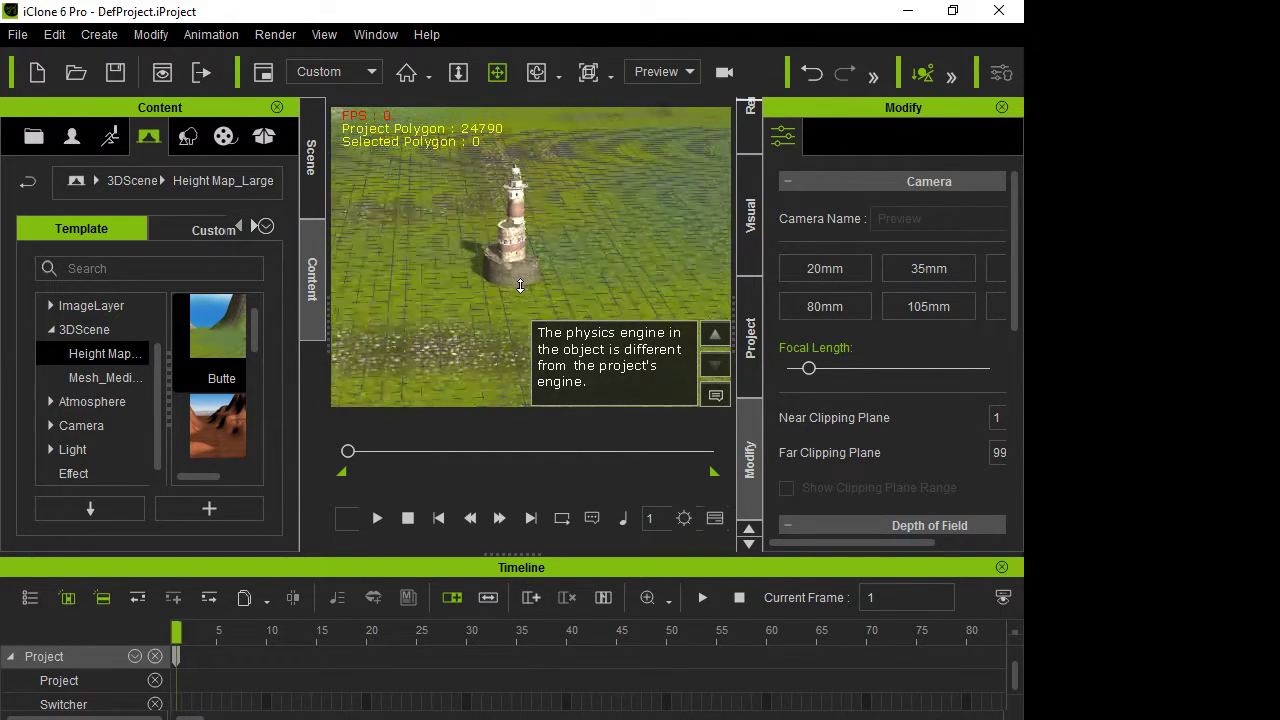
scroll(520, 286, down, 5)
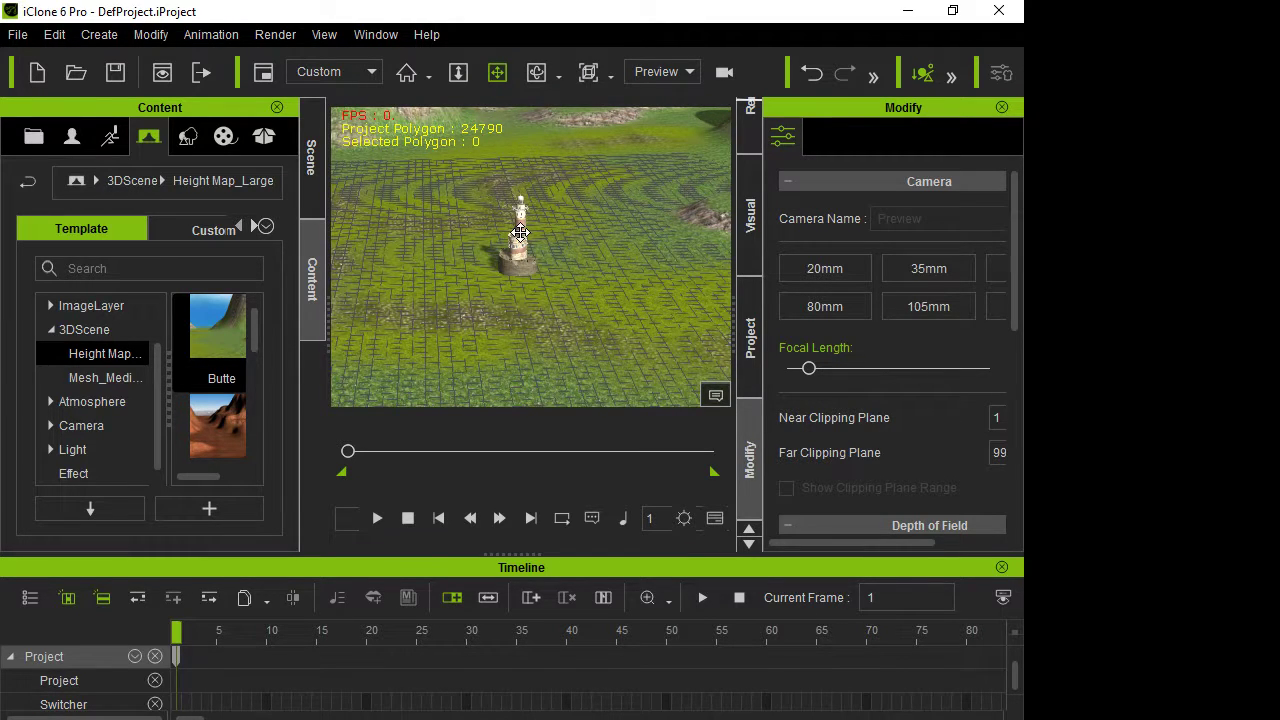
scroll(520, 232, up, 5)
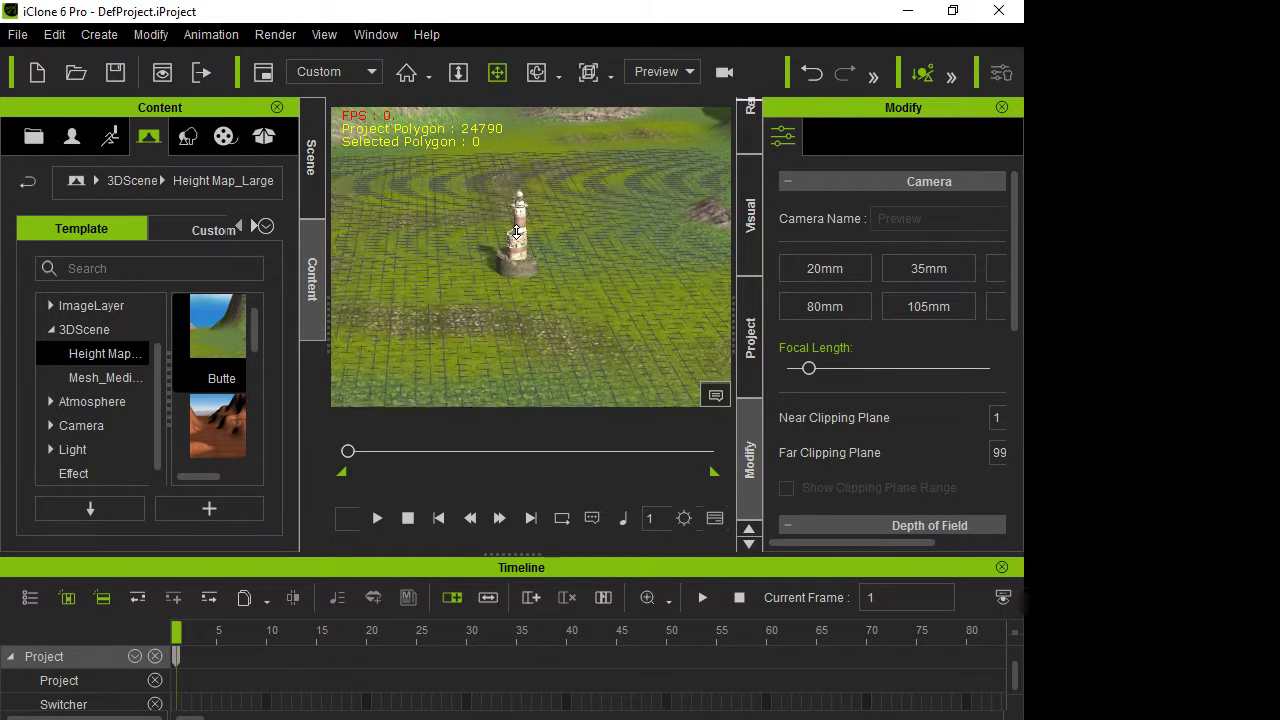
scroll(516, 232, down, 1)
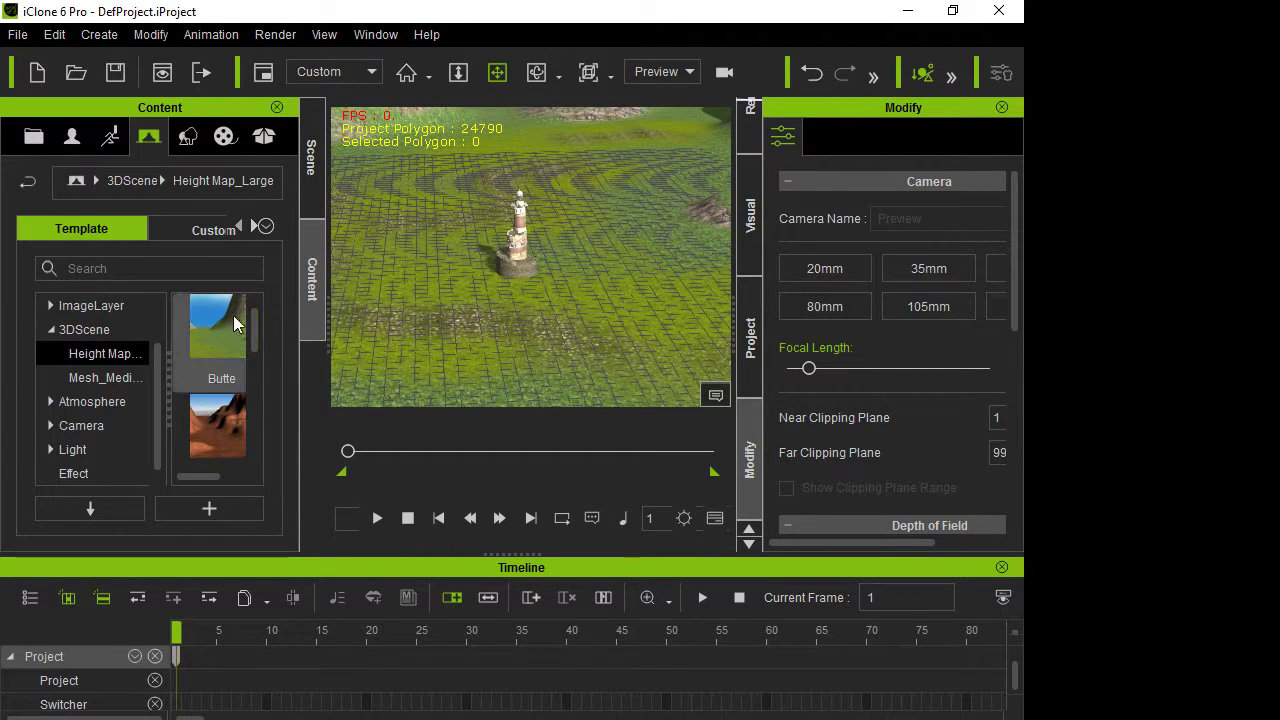
Add the Deep Flow water template from the Water set to the scene around the lighthouse
click(185, 140)
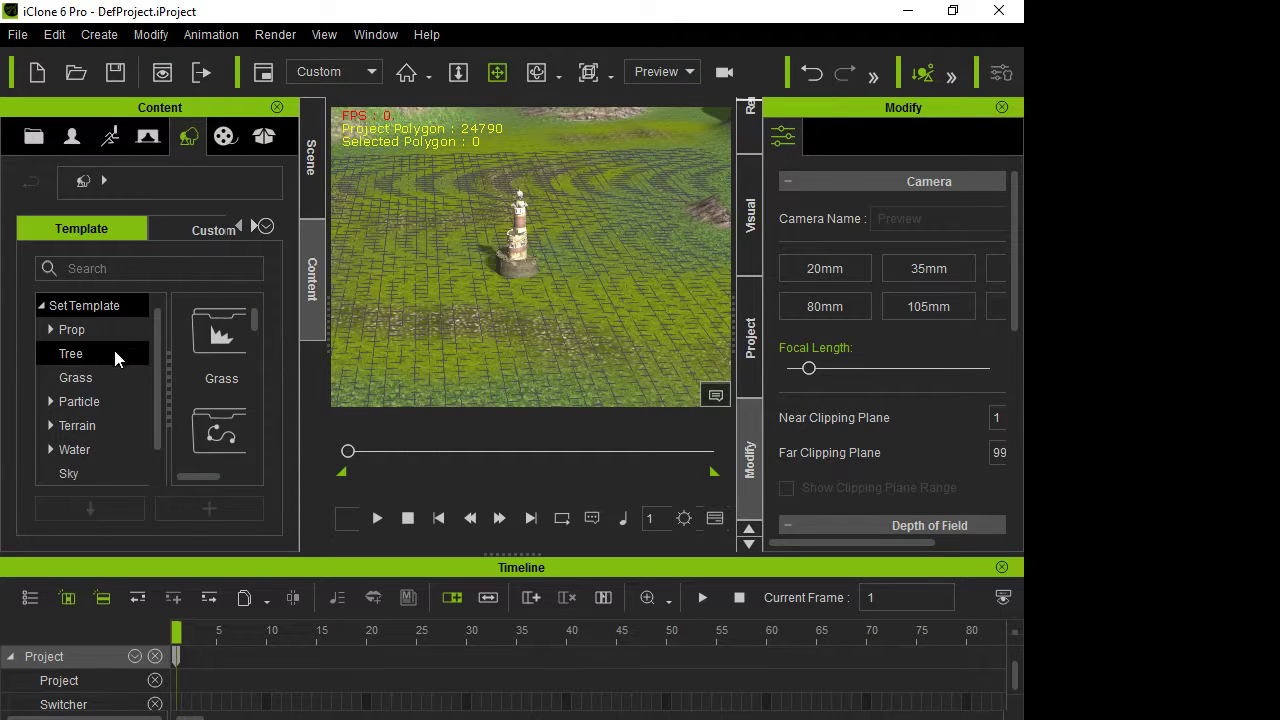
click(66, 449)
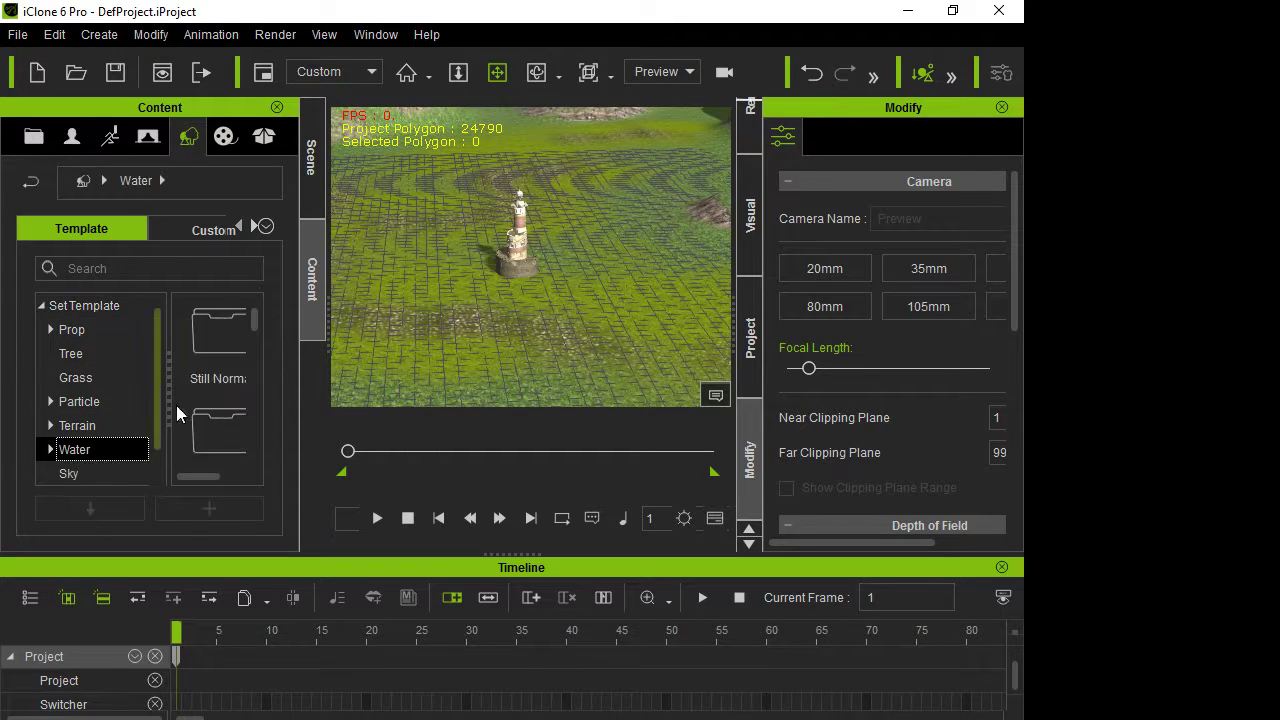
click(51, 450)
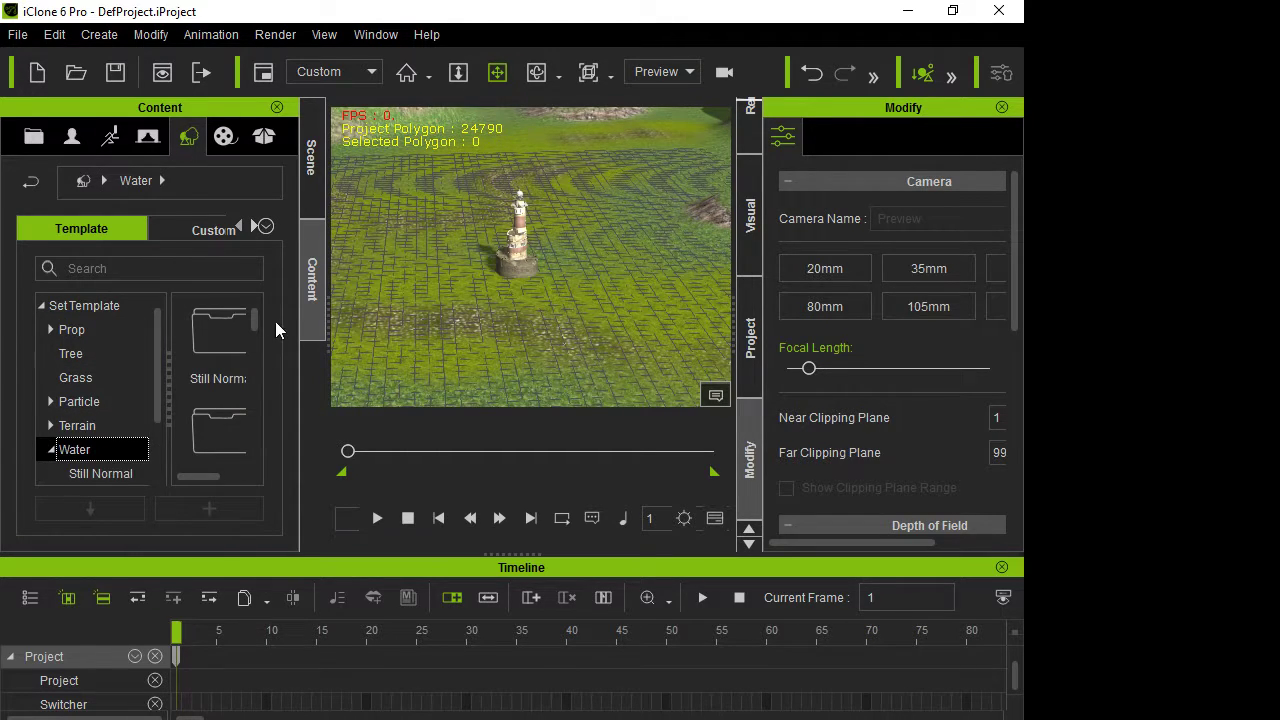
drag(254, 330, 251, 360)
double_click(224, 381)
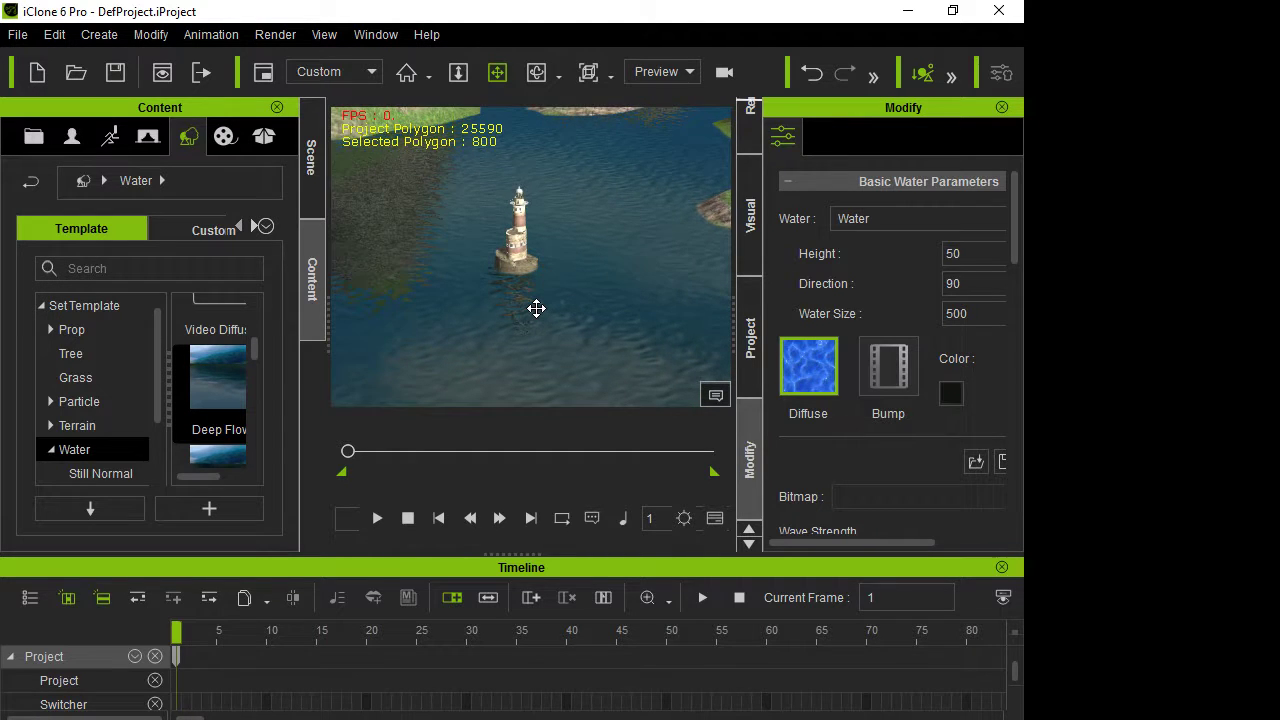
scroll(536, 308, up, 5)
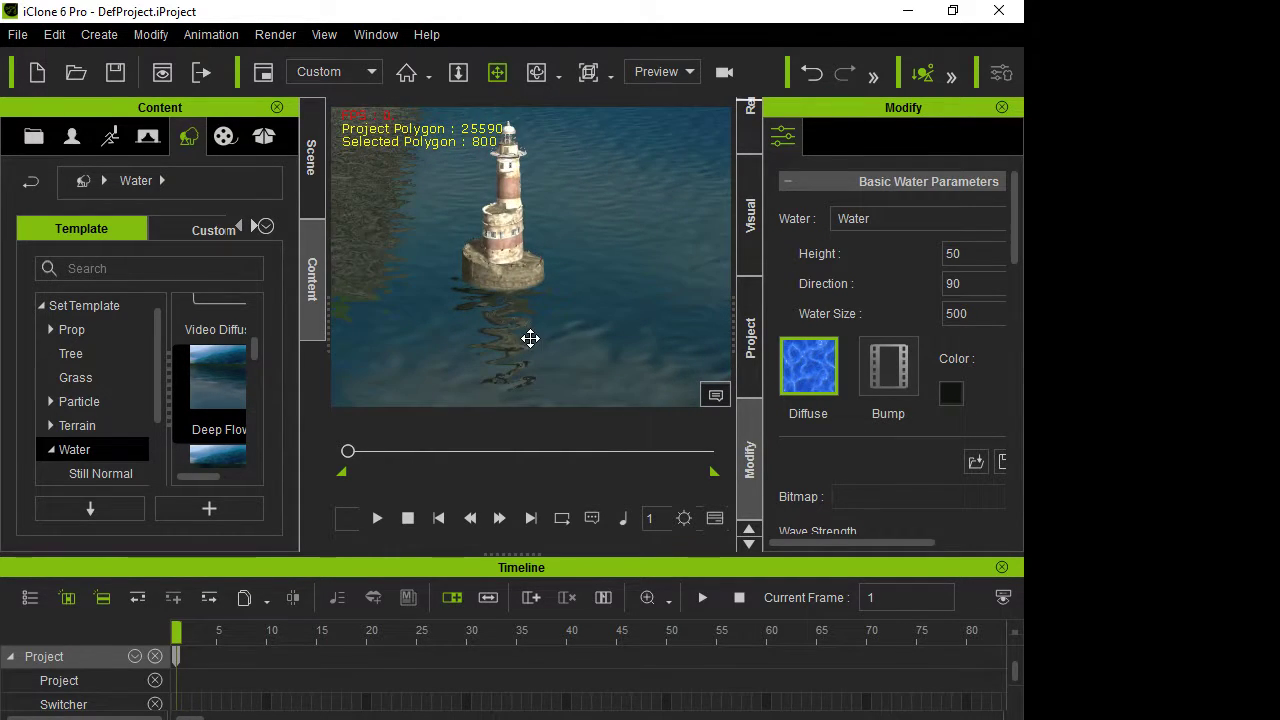
right_drag(609, 263, 332, 279)
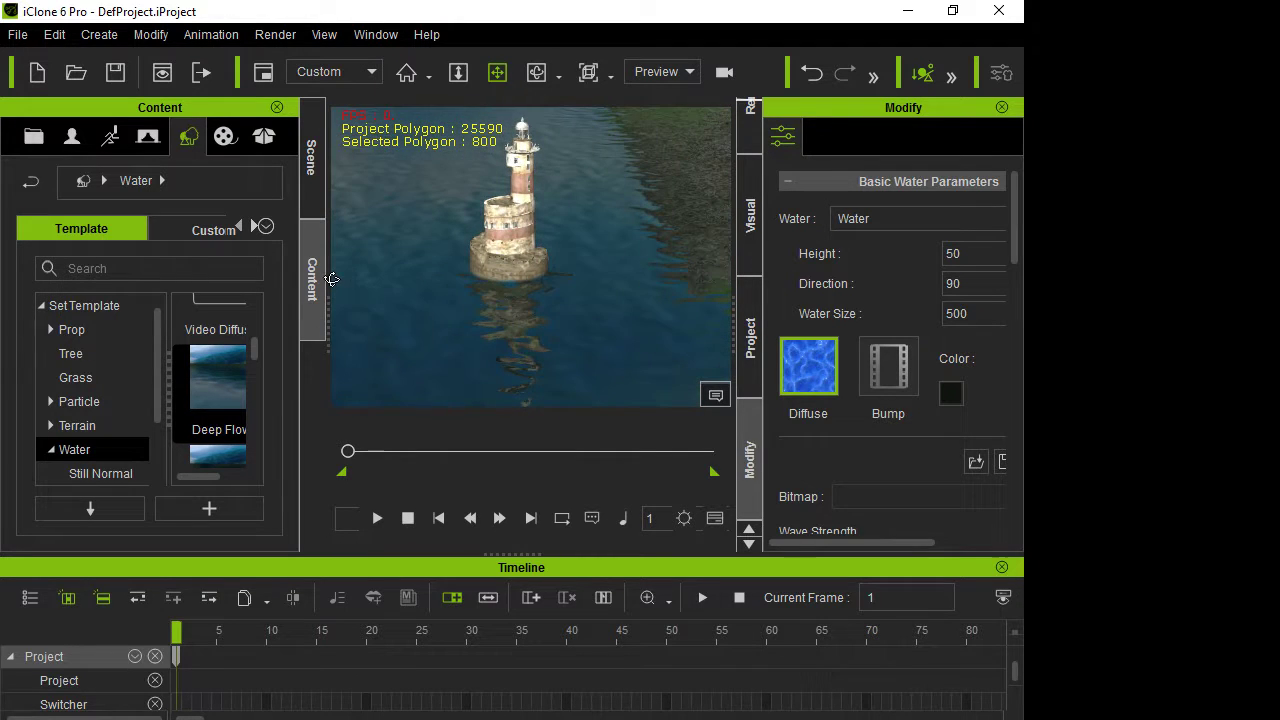
right_drag(630, 265, 554, 271)
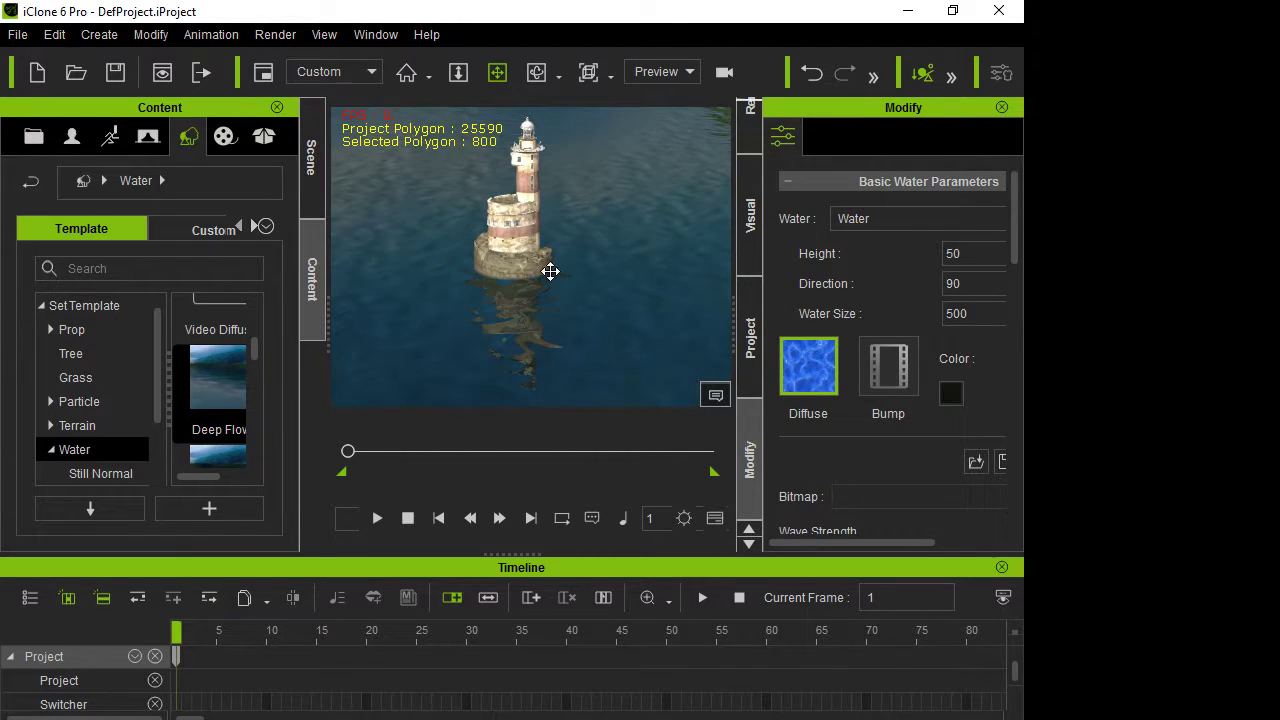
Examine the lighthouse's base and lantern up close, and play the scene to check the moving water around the whole tower
scroll(550, 271, up, 5)
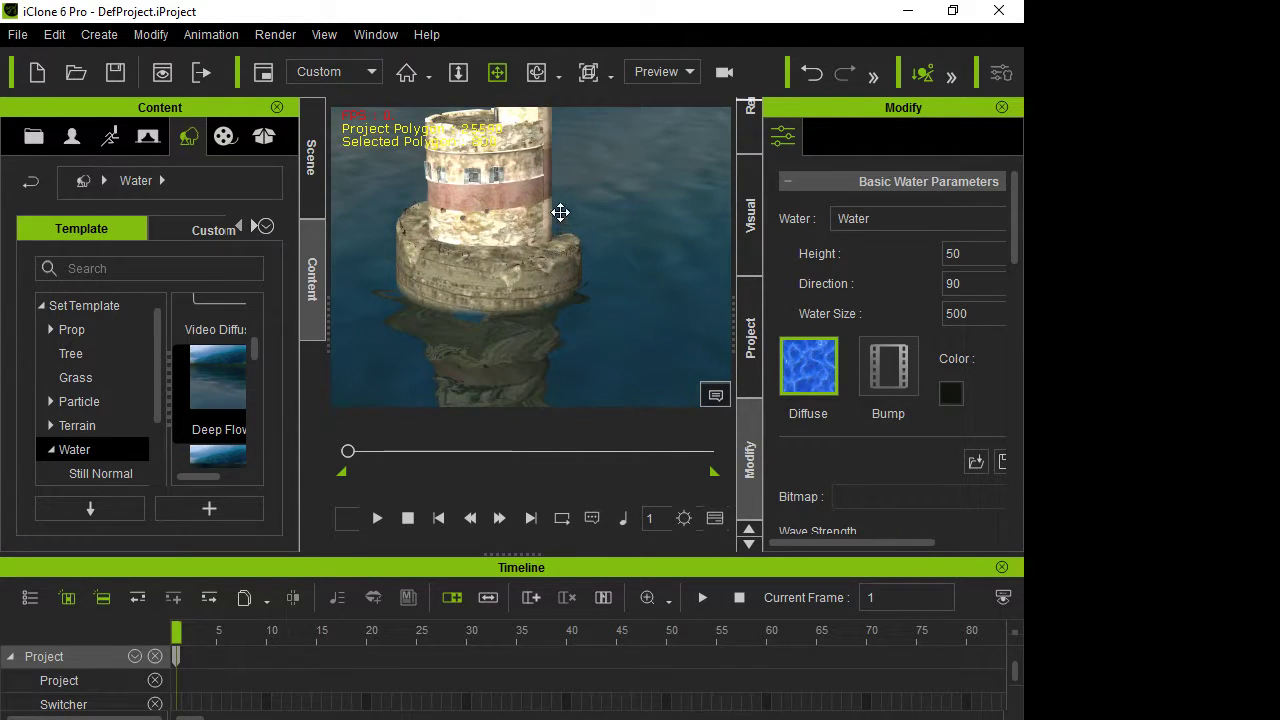
middle_drag(560, 212, 573, 366)
middle_drag(585, 274, 510, 322)
scroll(557, 341, up, 3)
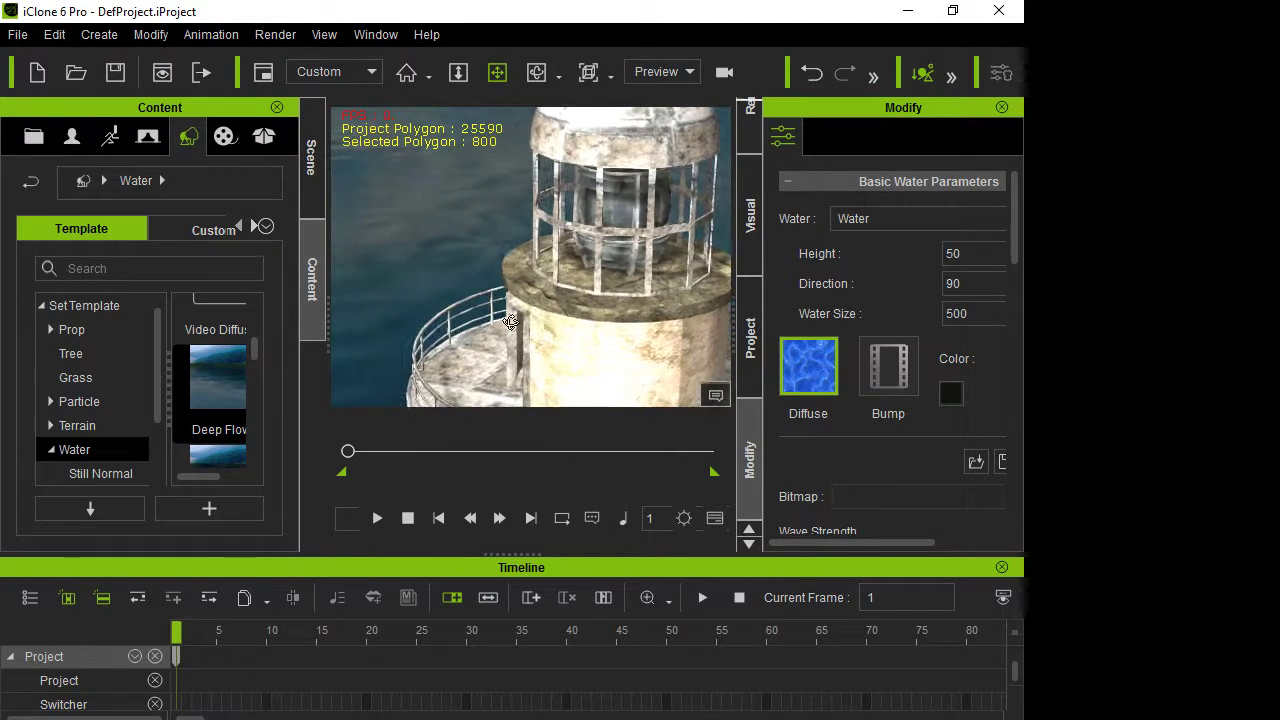
key(space)
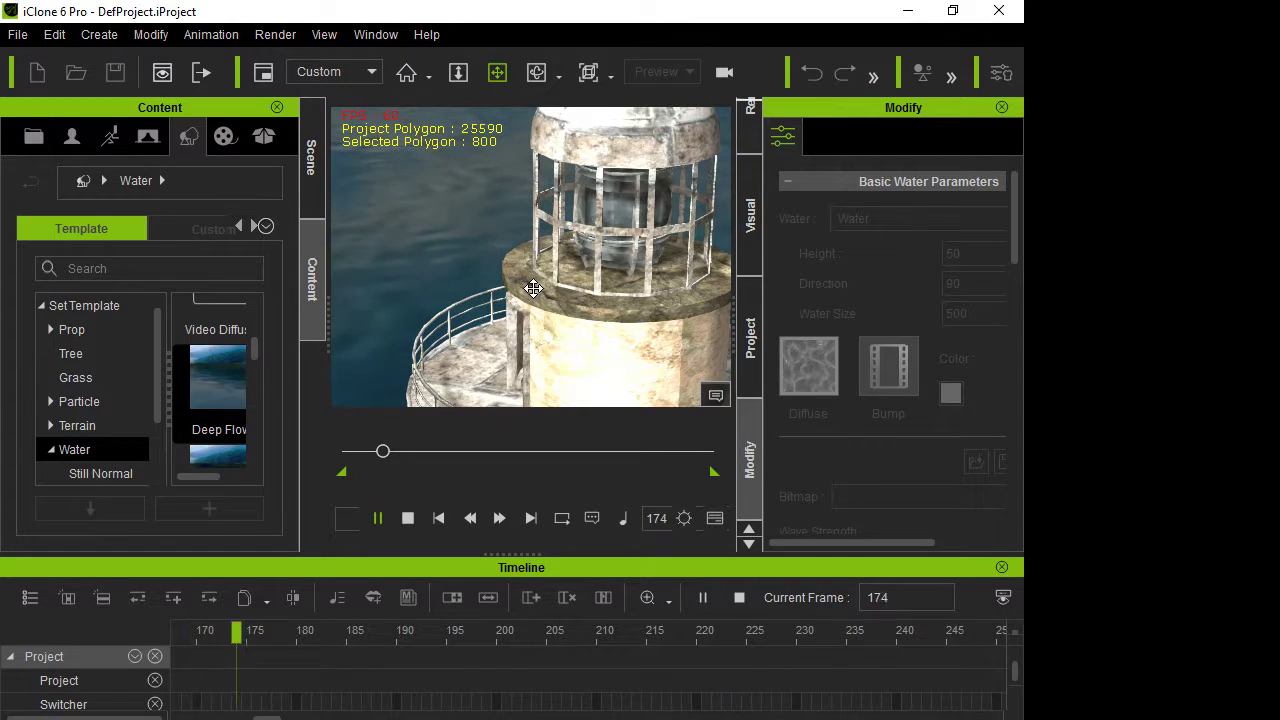
scroll(533, 288, down, 10)
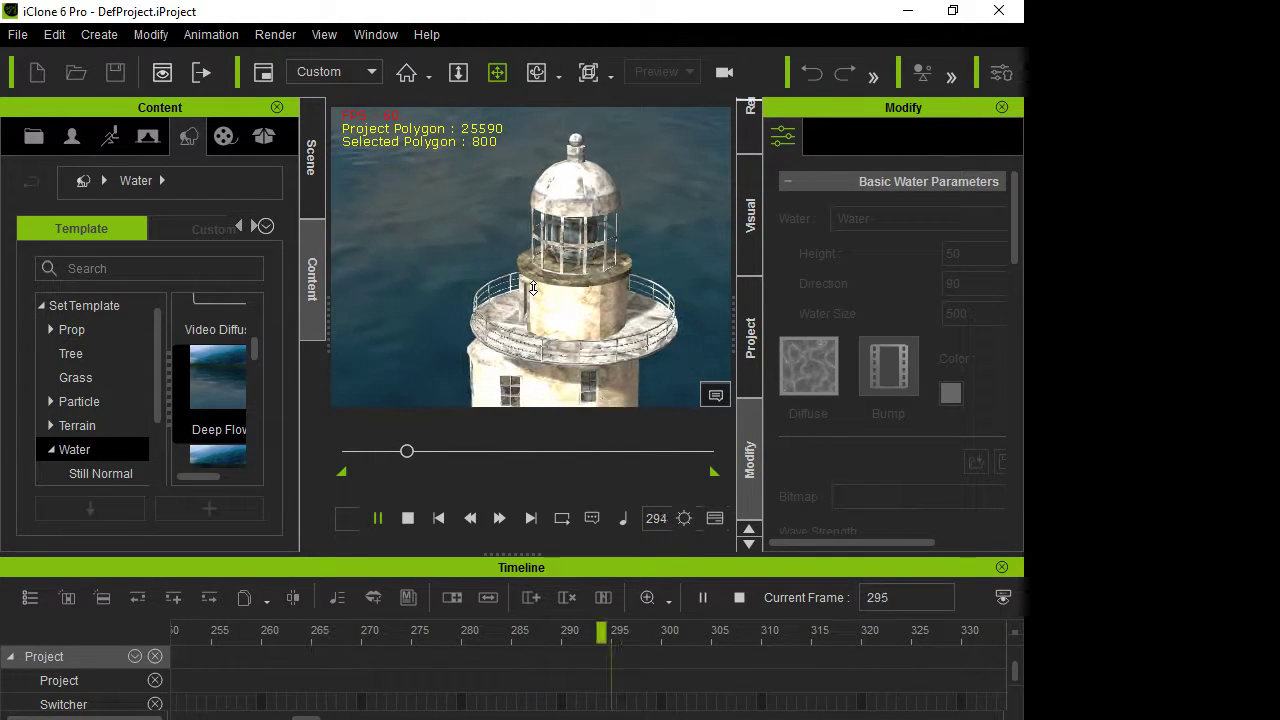
right_drag(533, 288, 641, 264)
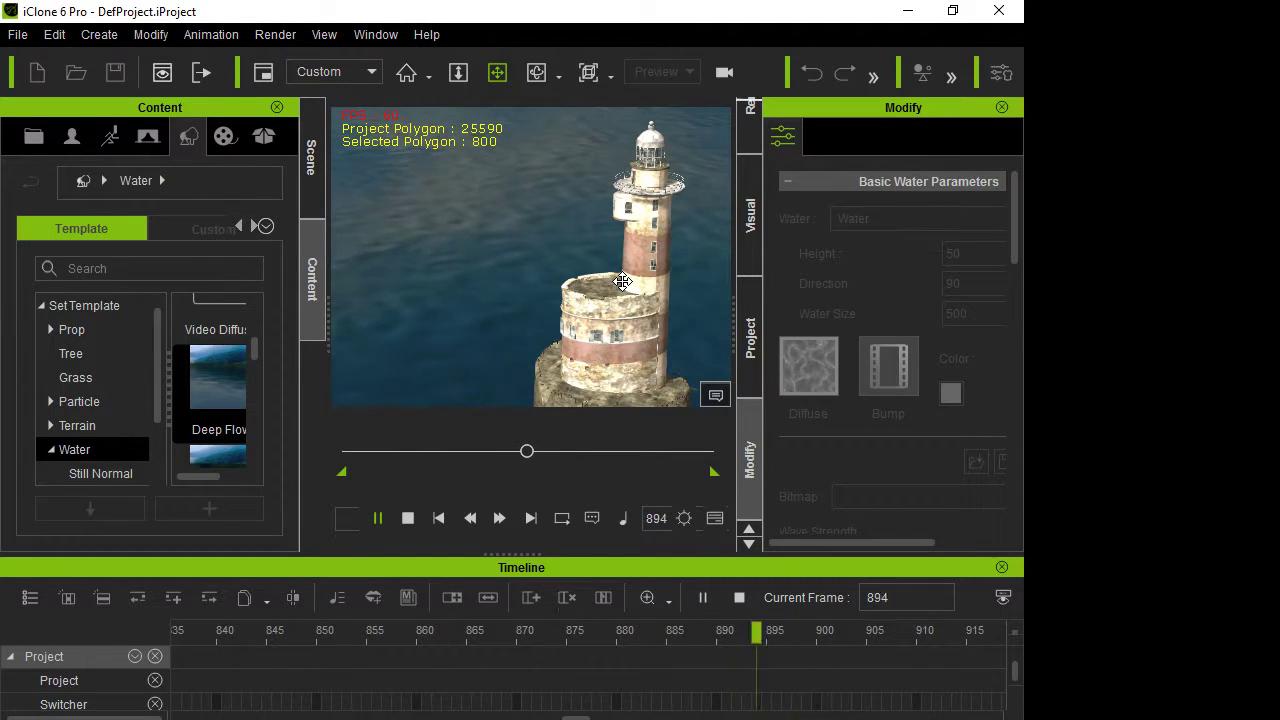
key(space)
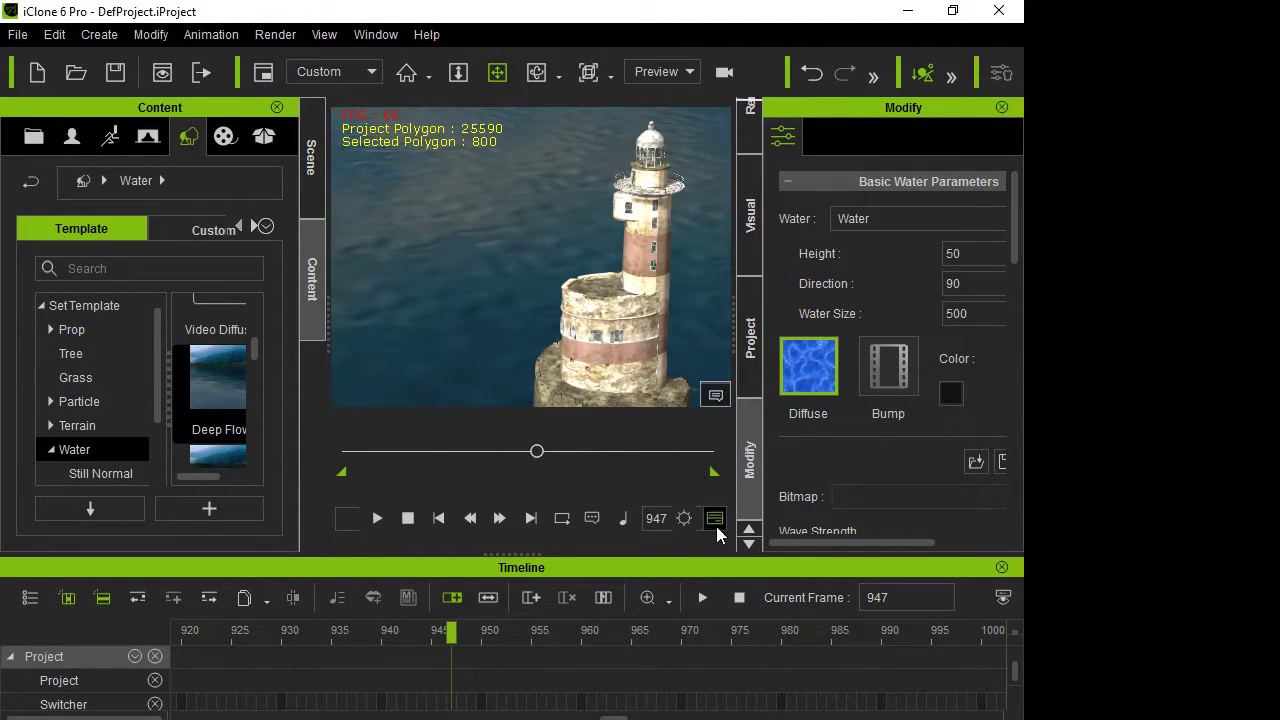
Switch to Chrome and bring up the 3d iclone Facebook group page
mouse_move(734, 719)
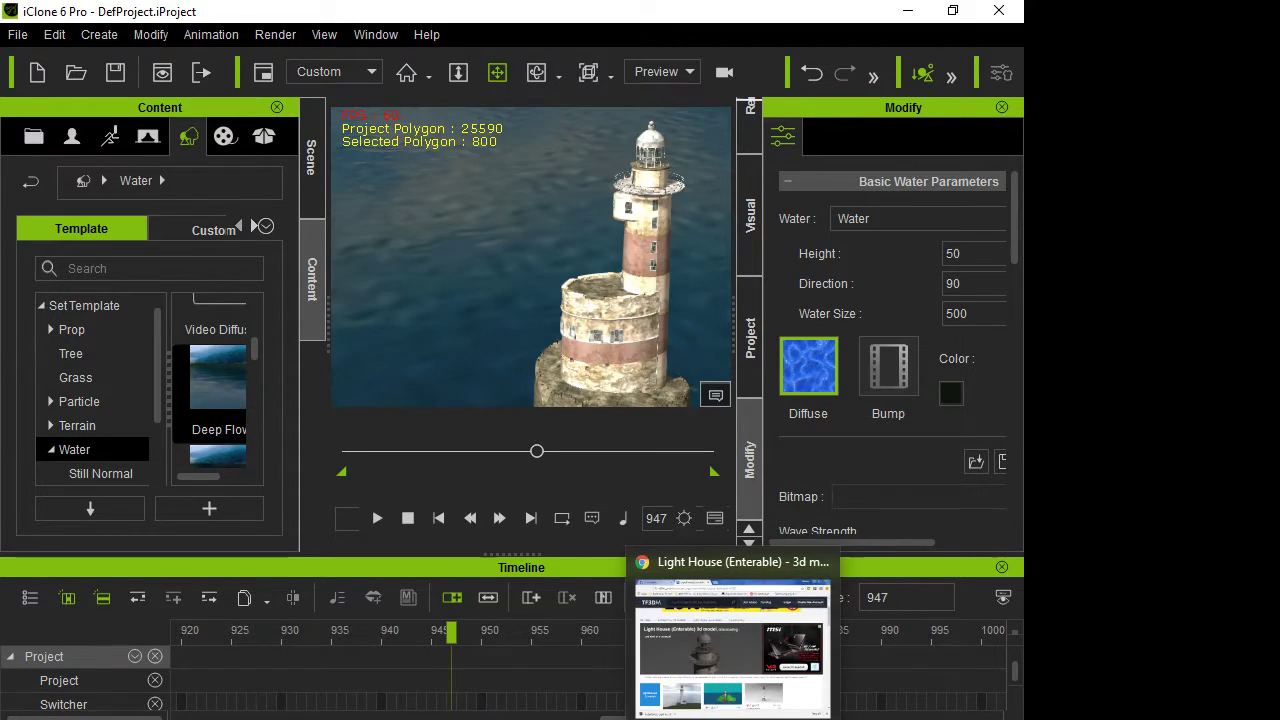
click(690, 700)
click(160, 18)
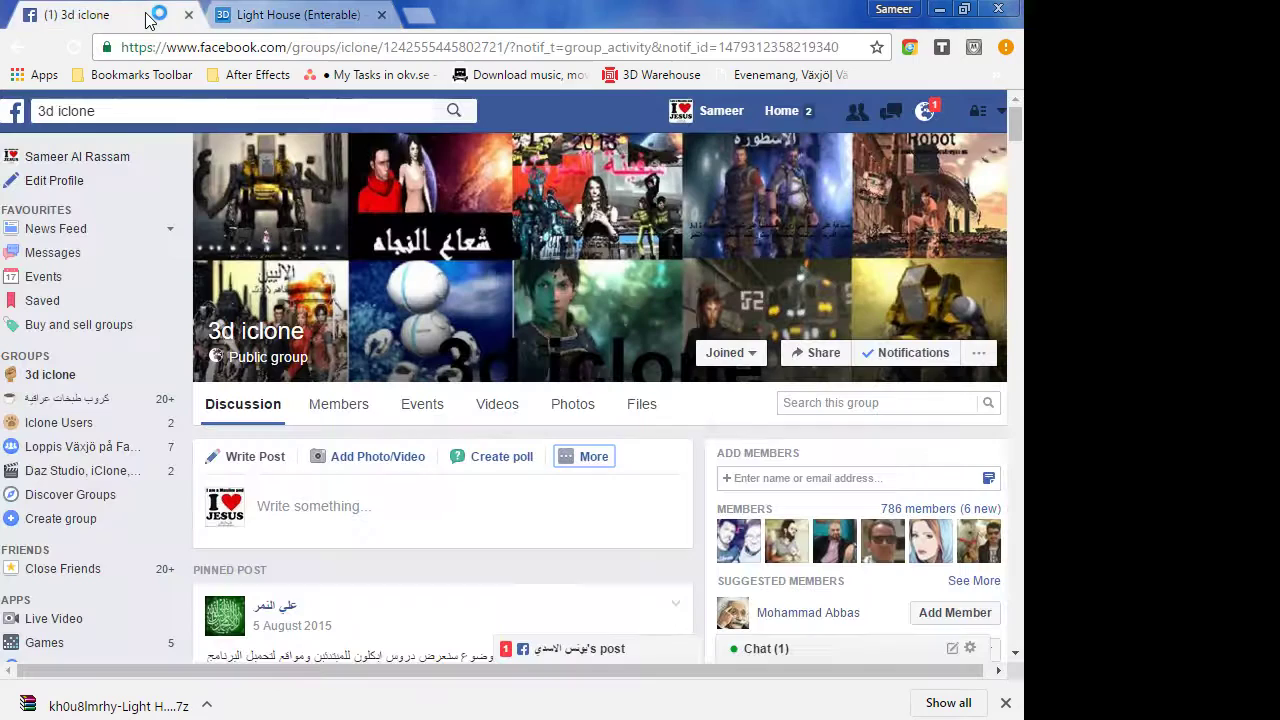